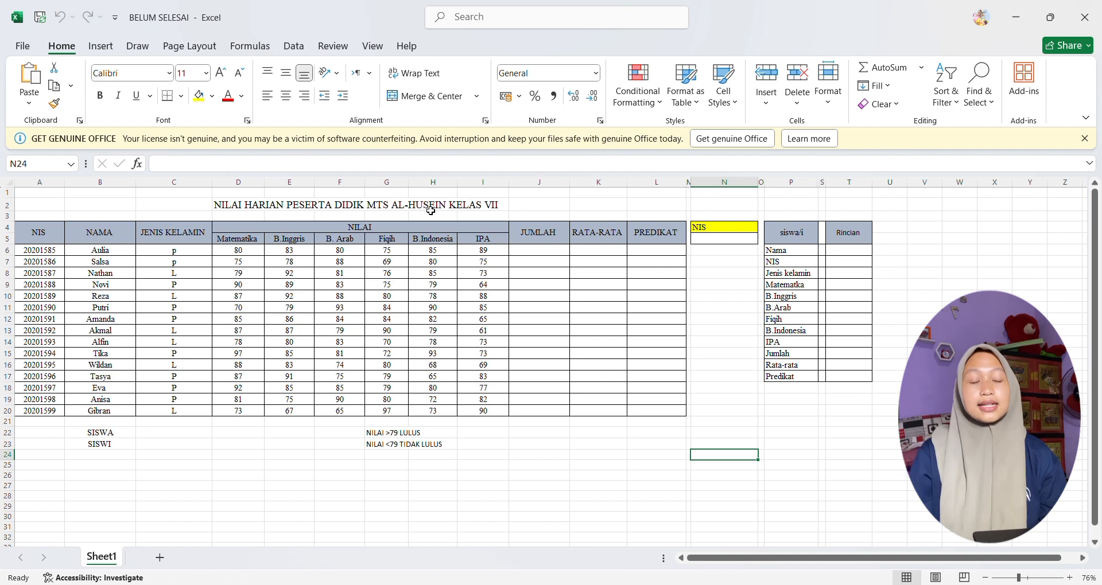
Step: Enter =SUM(D6:I6) in J6 to total the first student's six subject scores under JUMLAH
click(535, 251)
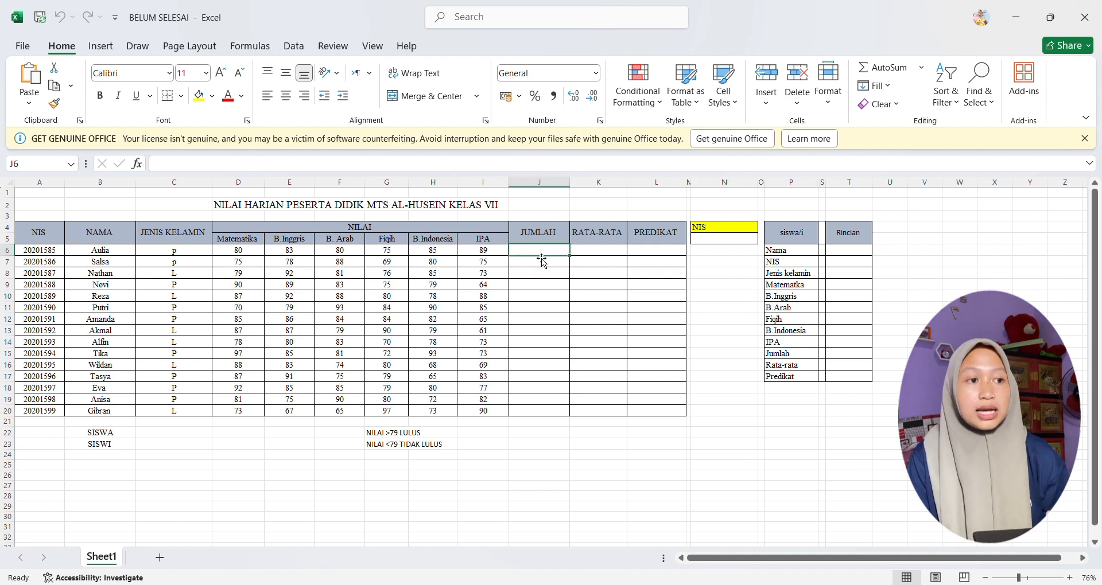
text(=)
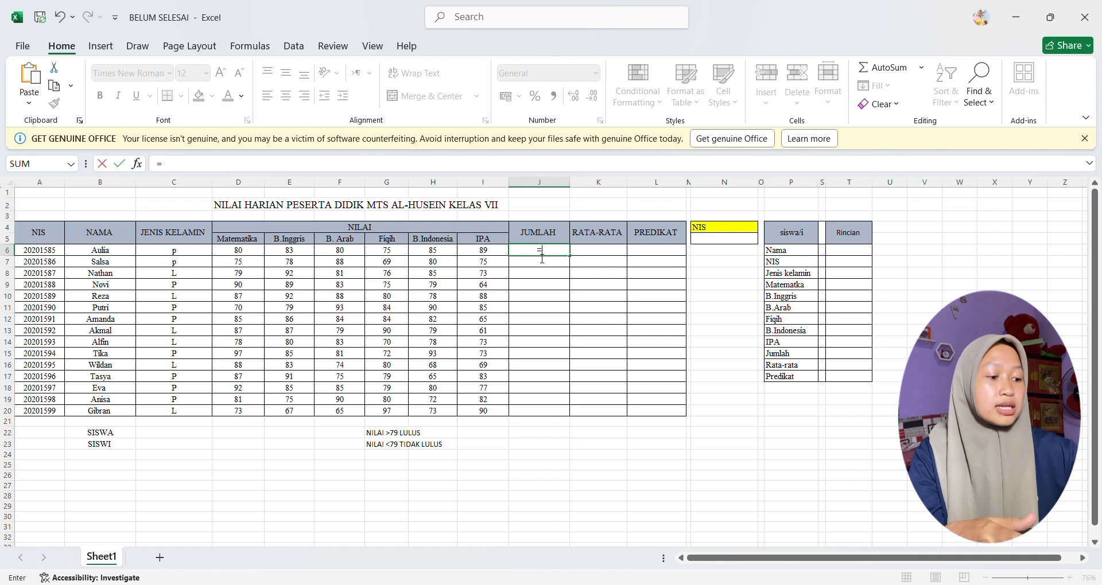
text(SUM)
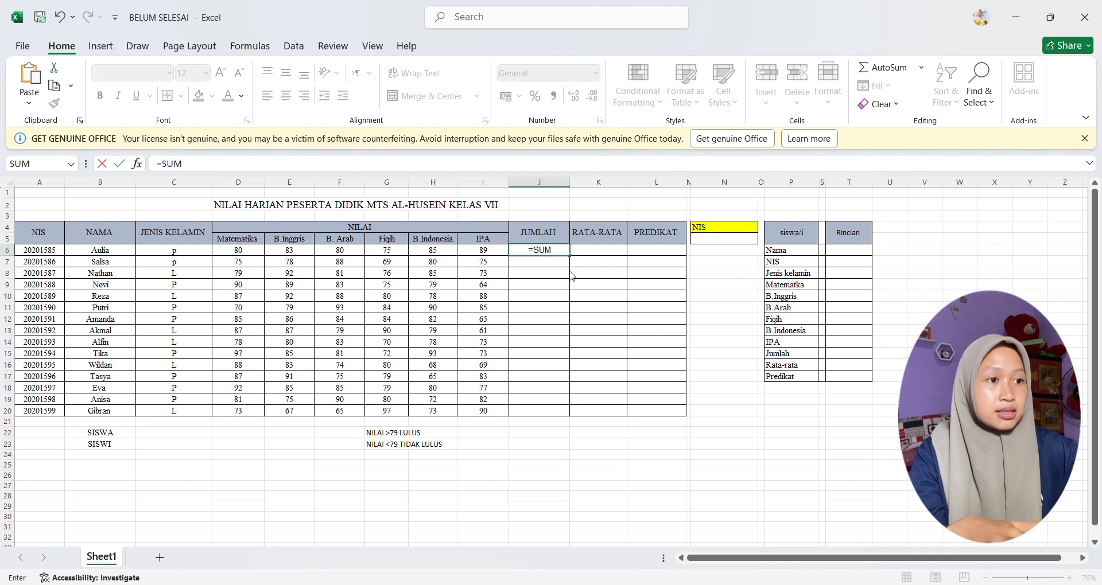
text(()
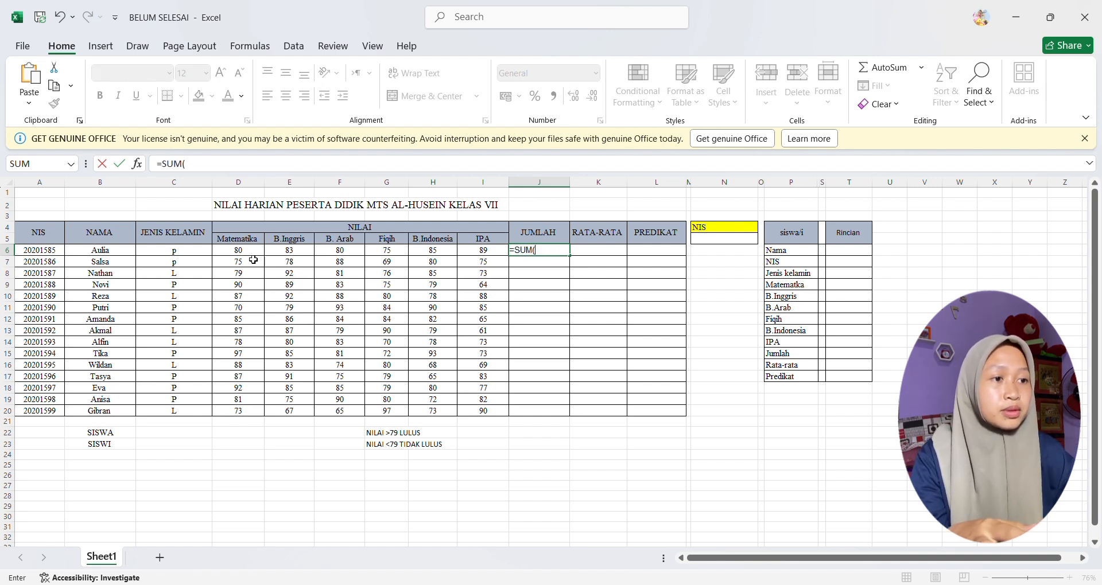
drag(256, 255, 487, 254)
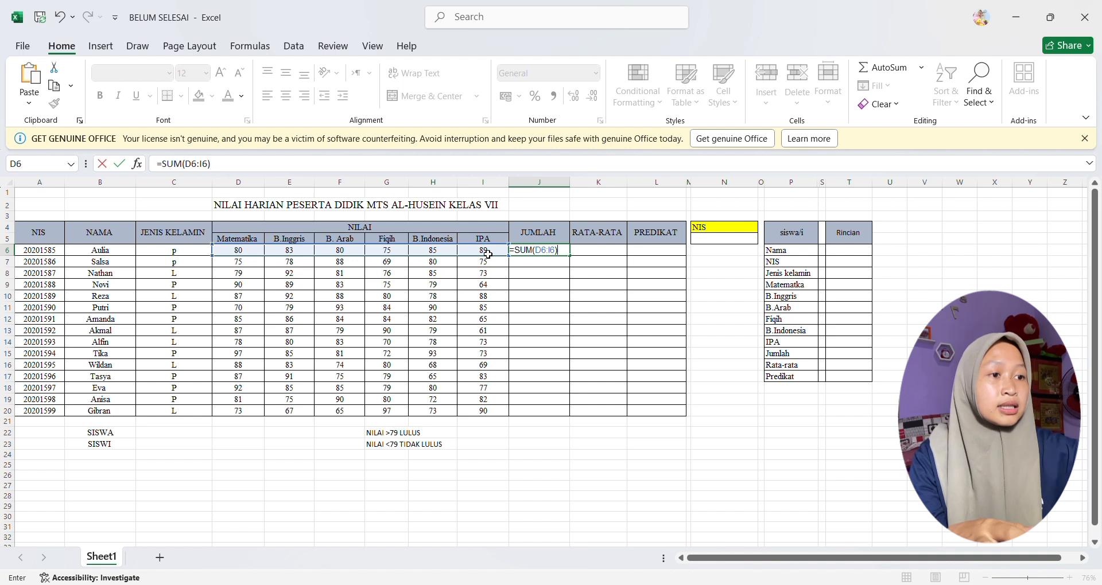
key(Return)
Step: Fill the SUM formula from J6 down to J20 for all students in the JUMLAH column
click(568, 254)
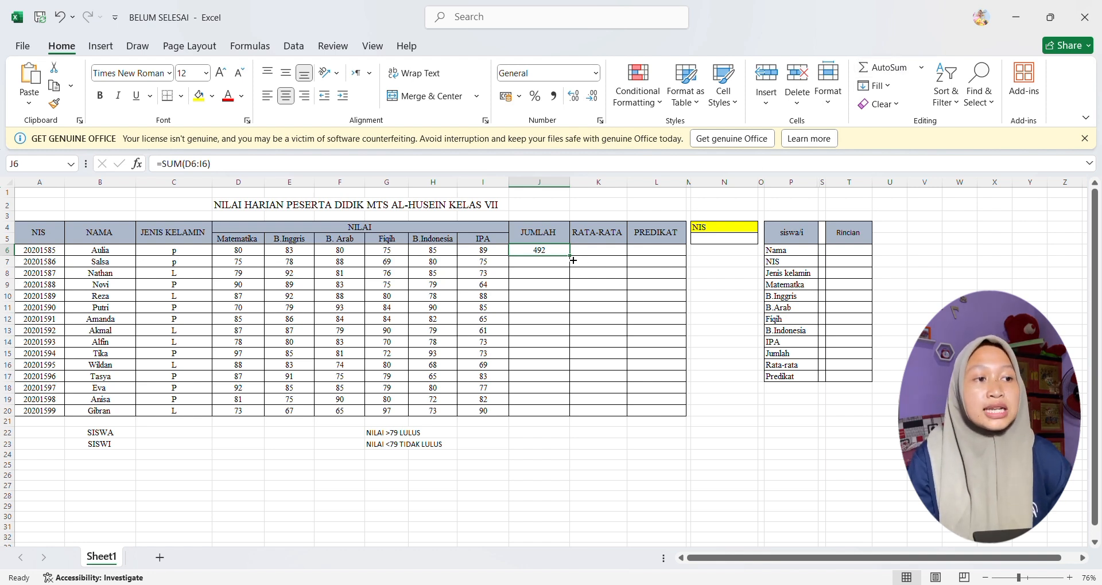
drag(572, 261, 563, 423)
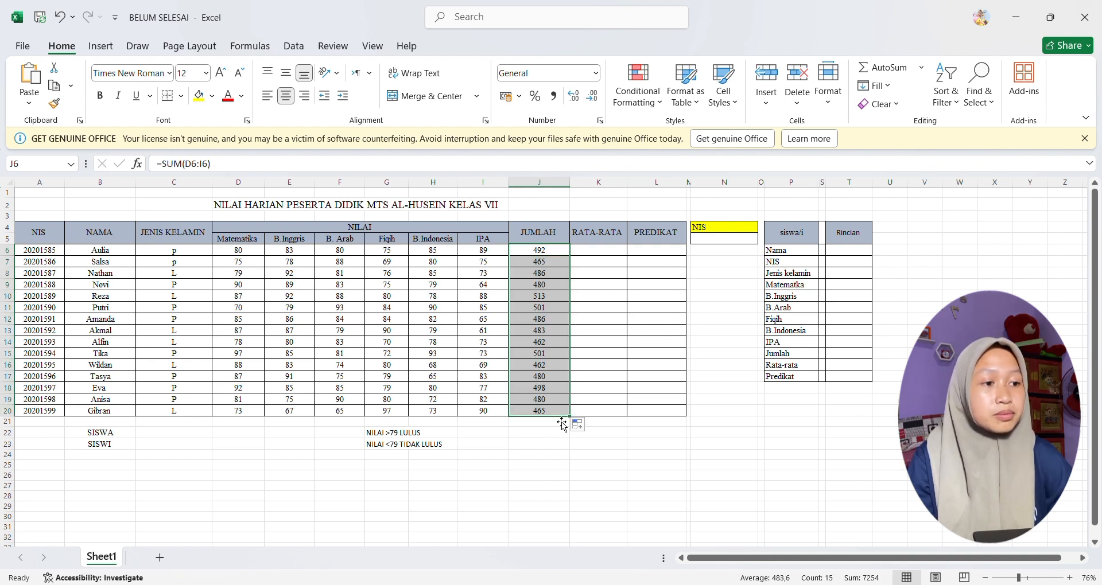
click(522, 467)
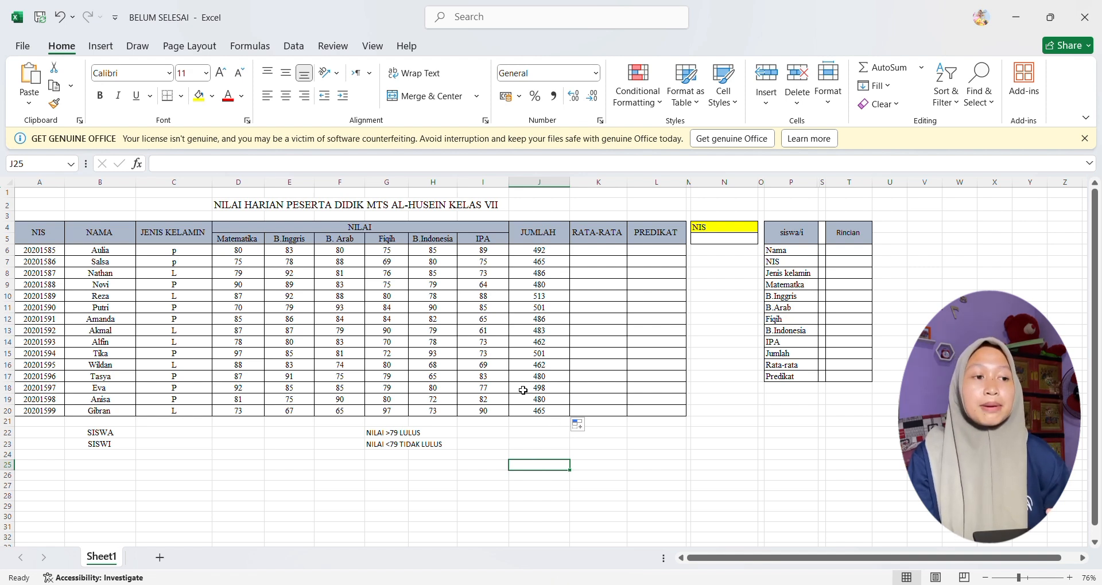
Step: Enter =AVERAGE(D6:I6) in K6 to average the first student's subject scores under RATA-RATA
click(595, 256)
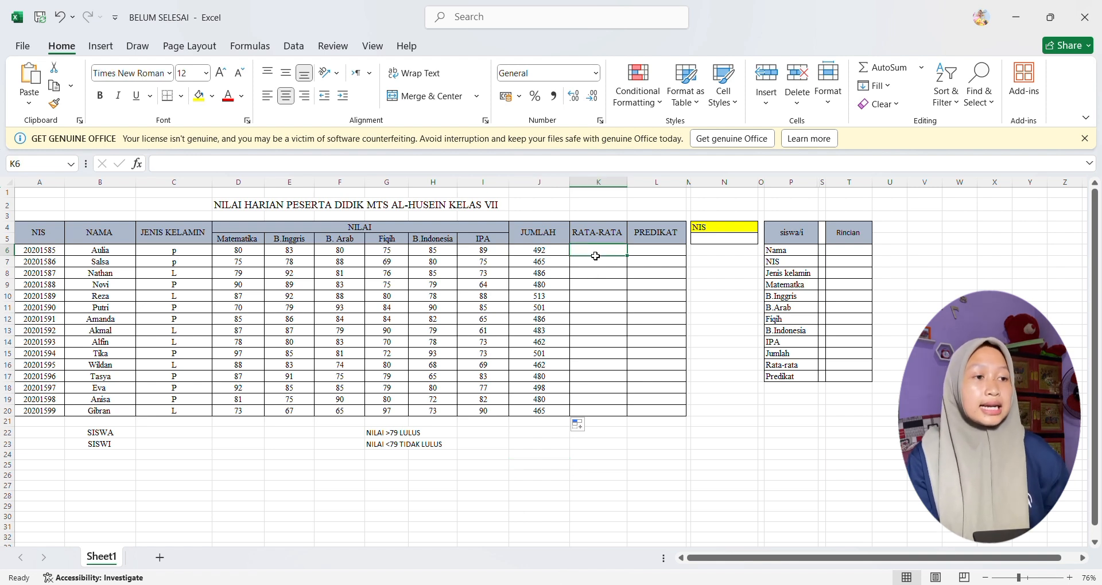
text(=)
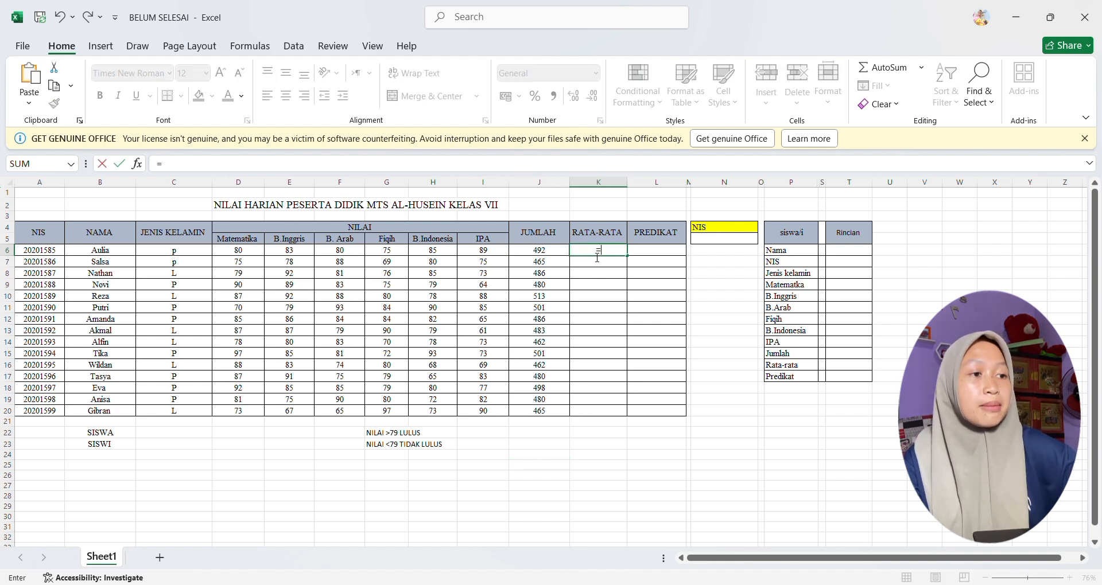
text(AV)
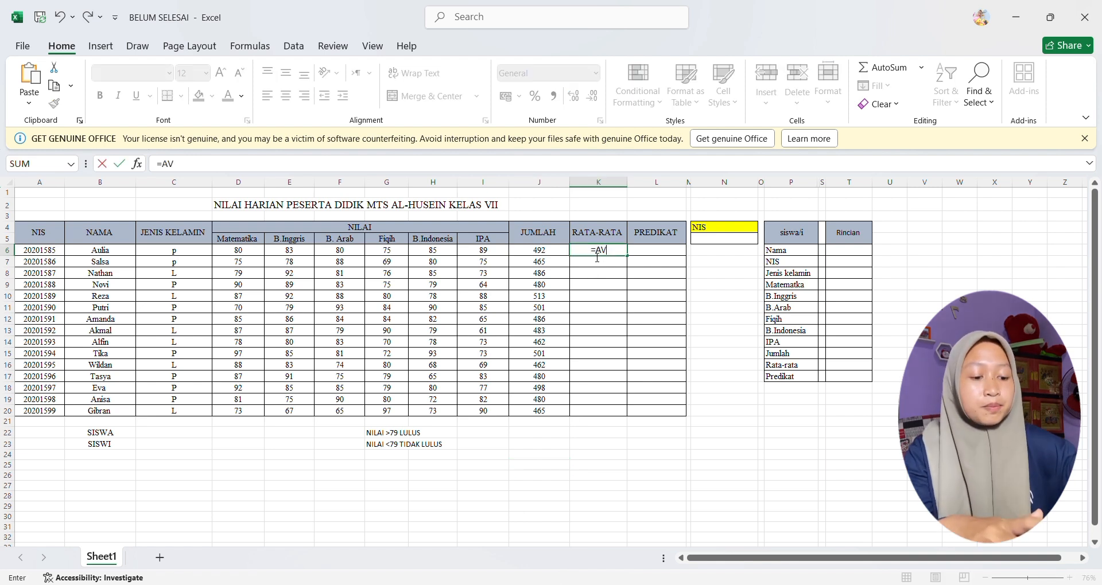
double_click(627, 275)
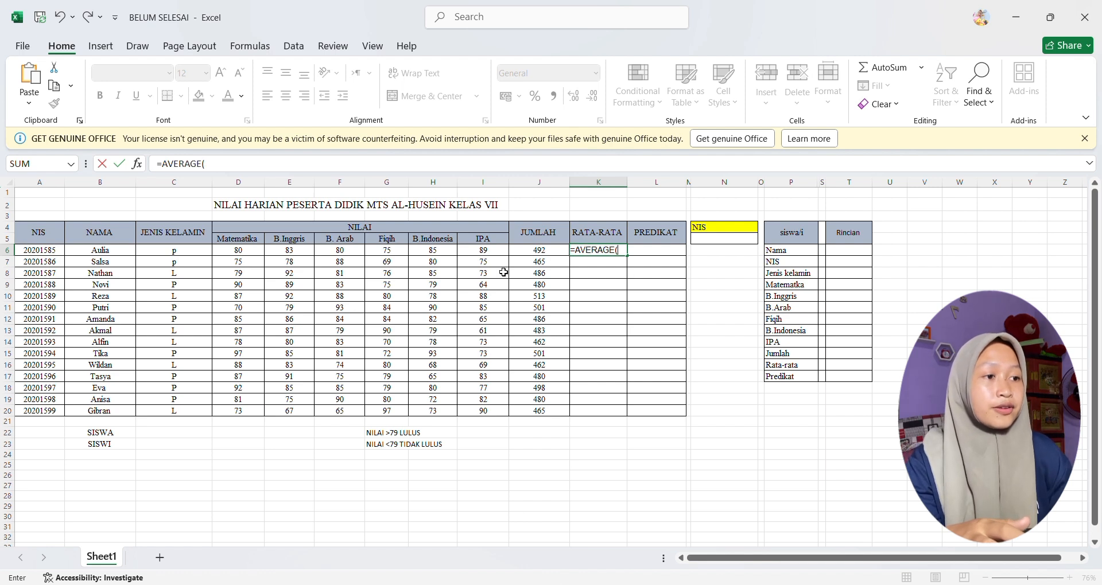
click(237, 252)
drag(303, 263, 489, 256)
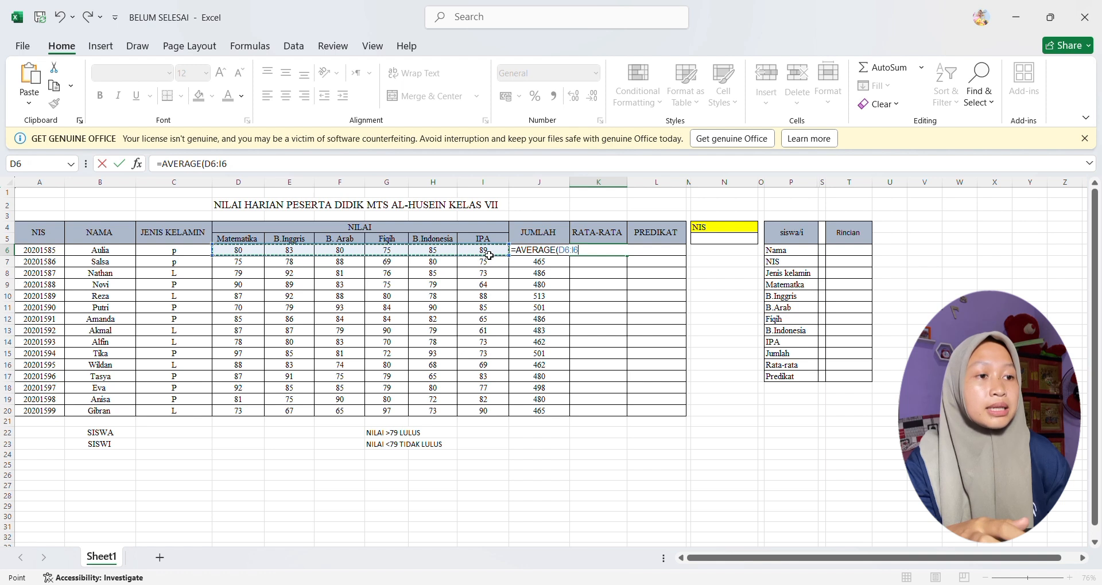
text())
key(Return)
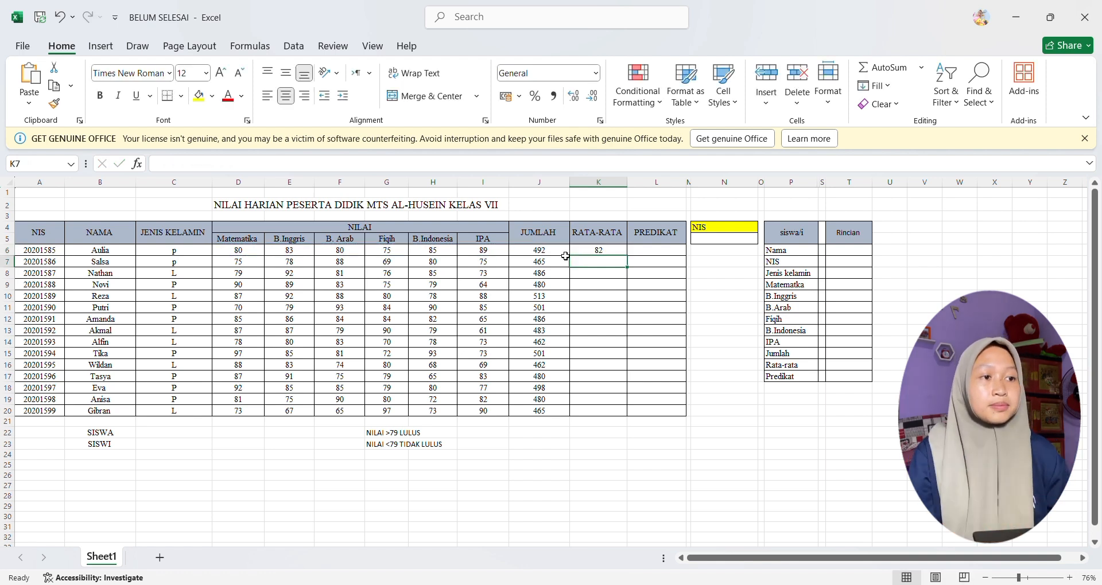
Step: Fill the AVERAGE formula from K6 down to K20 for all students in the RATA-RATA column
click(610, 255)
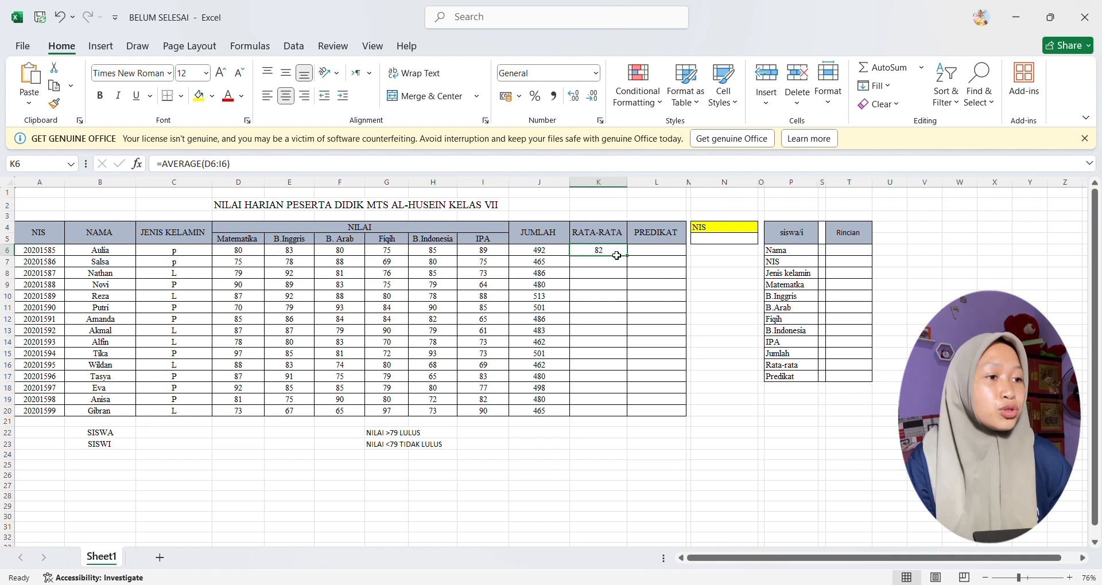
drag(627, 256, 623, 420)
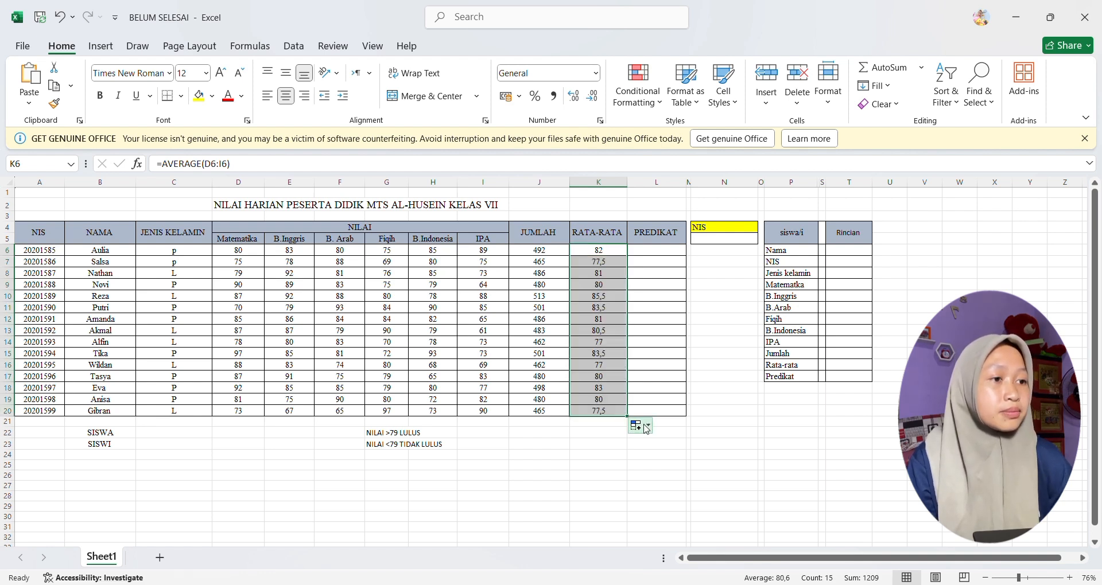
click(721, 446)
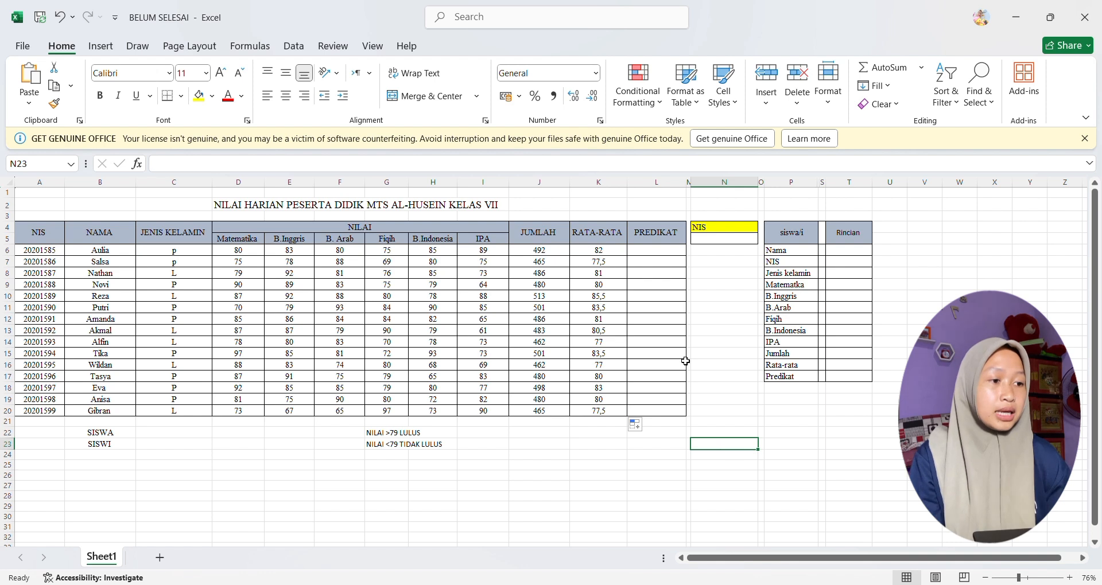
Step: Enter =IF(K6>79;"LULUS";"TL") in L6 to grade the first student under PREDIKAT
click(642, 253)
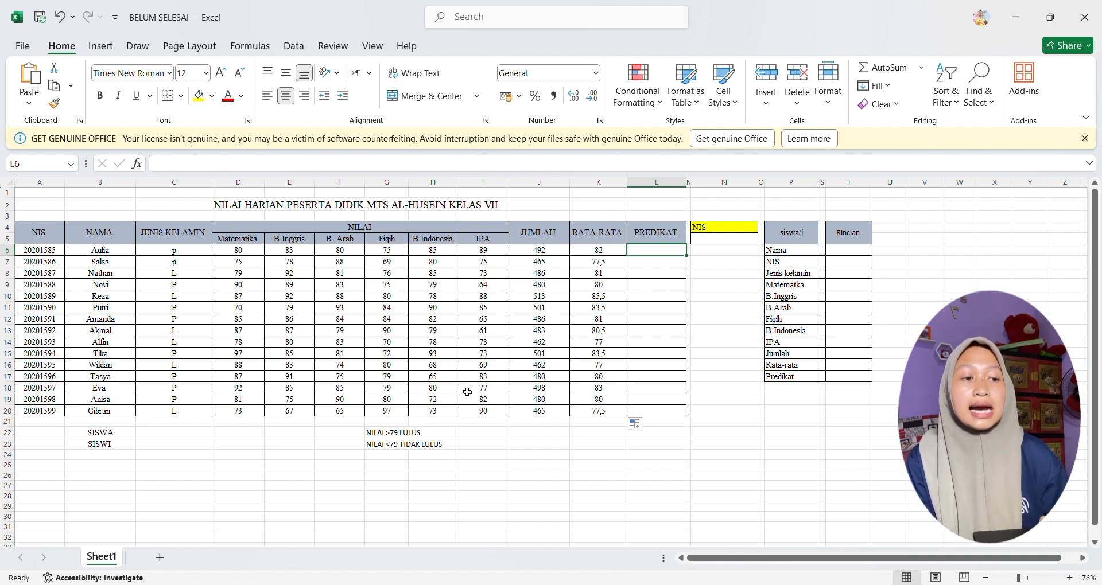
double_click(657, 254)
text(=IF)
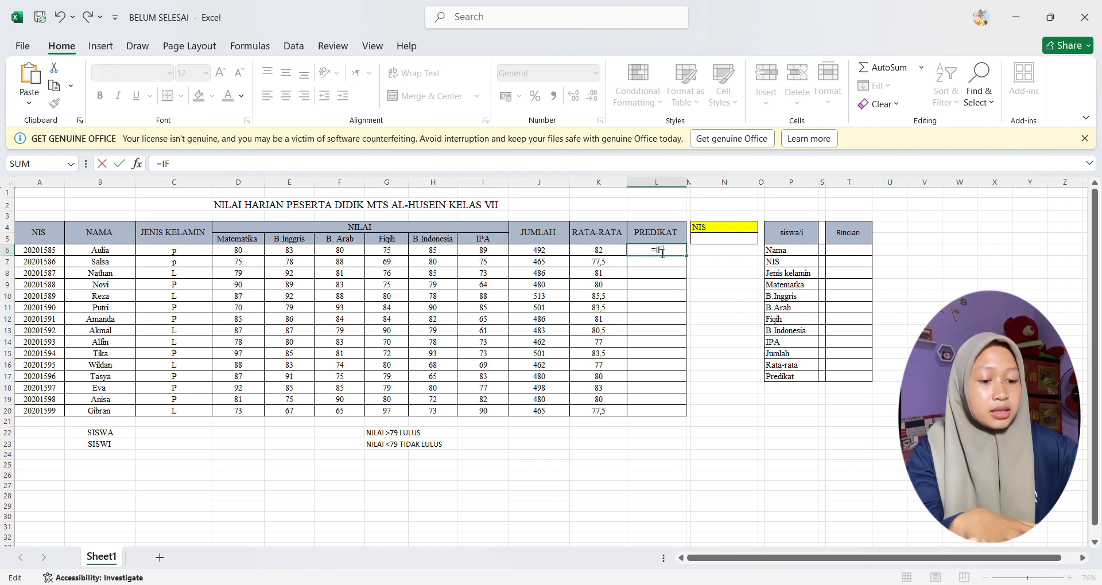
text(()
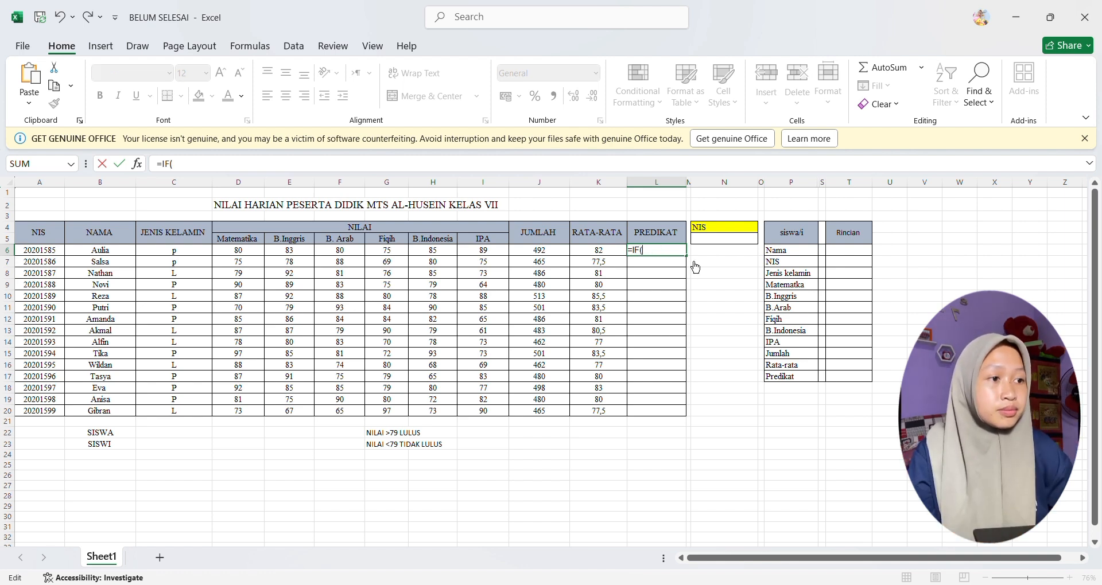
click(600, 252)
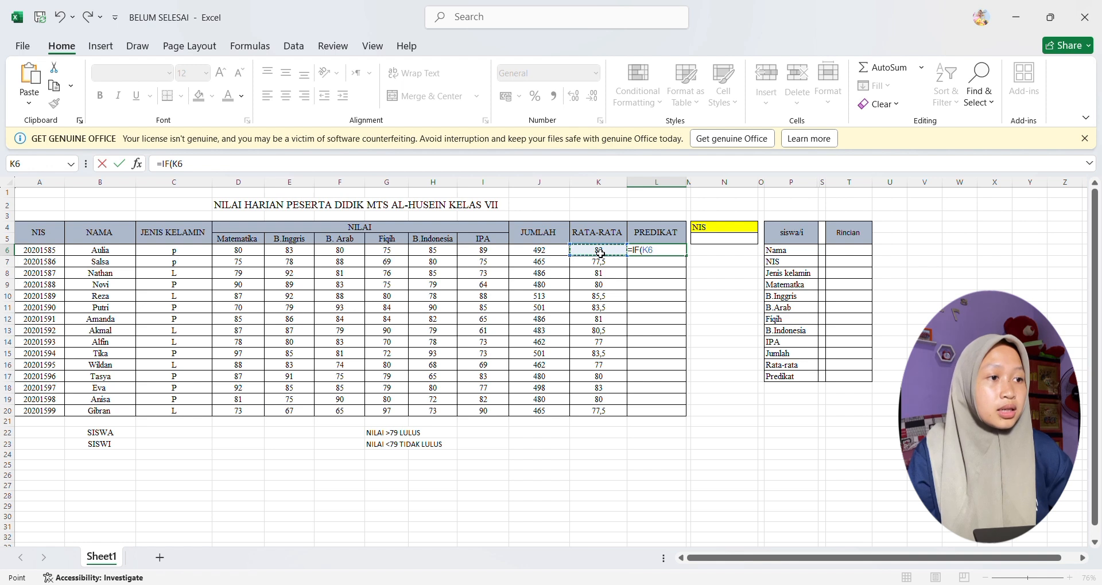
text(>)
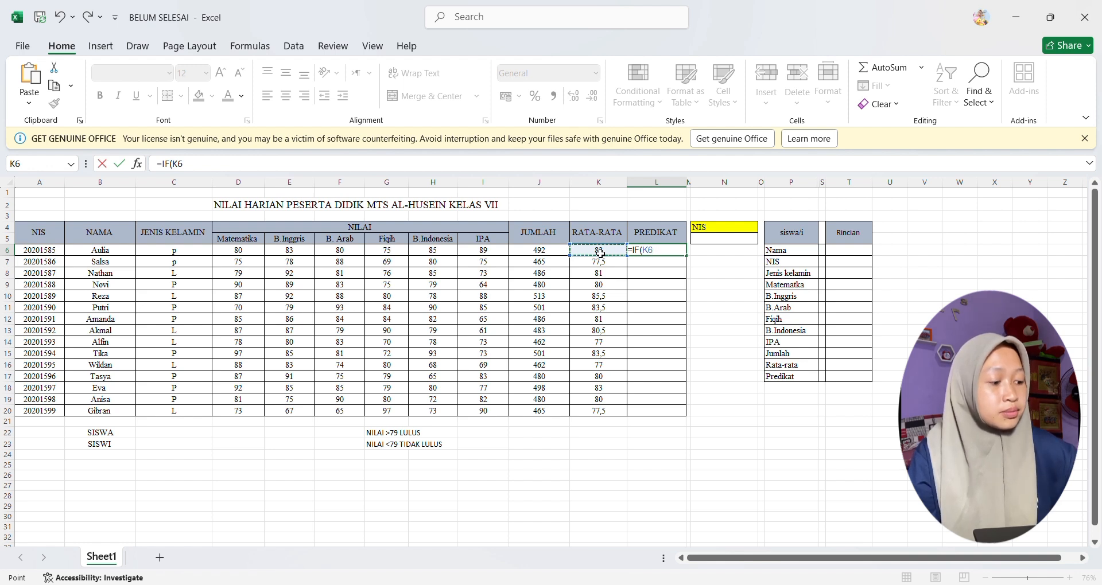
text(79)
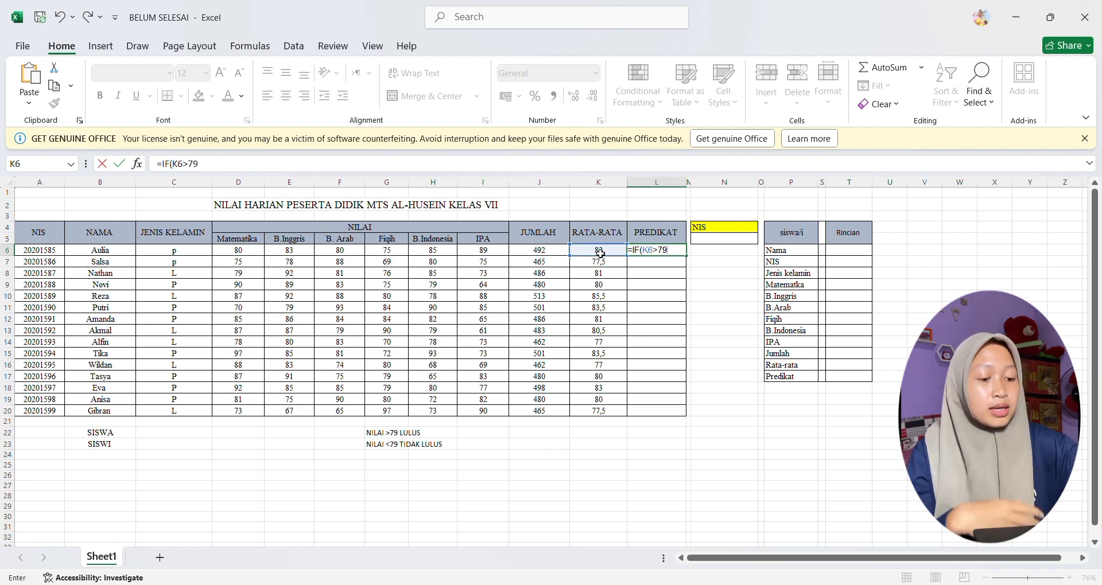
text(;)
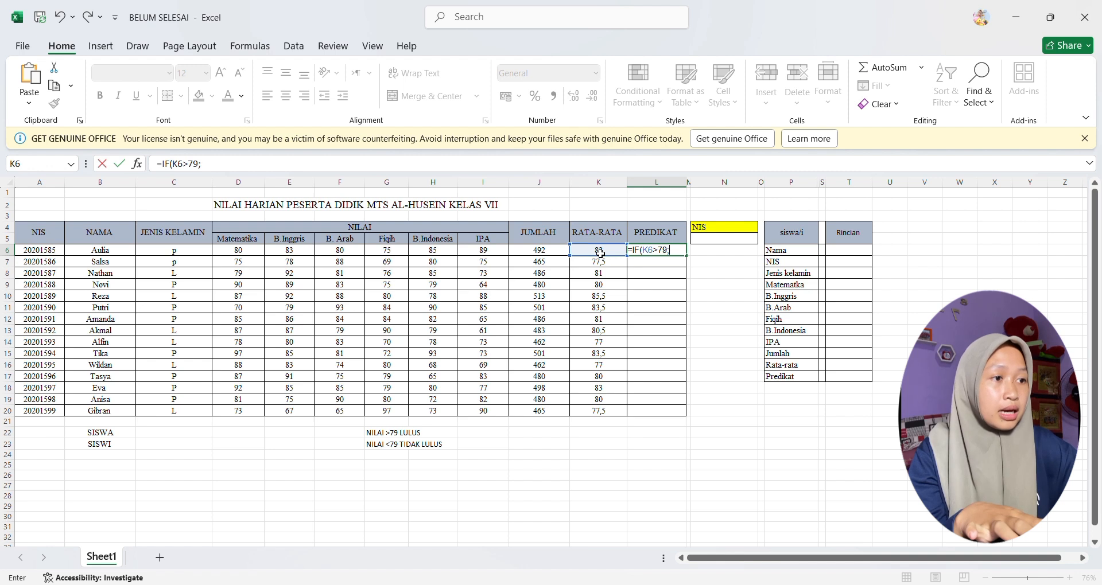
text("LULUS";")
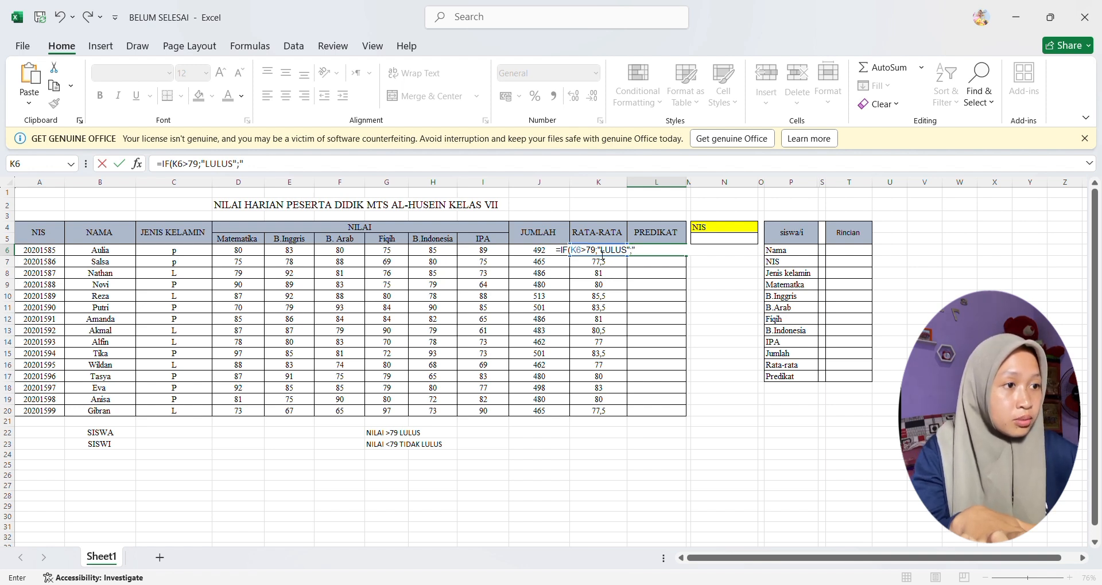
text(TL)
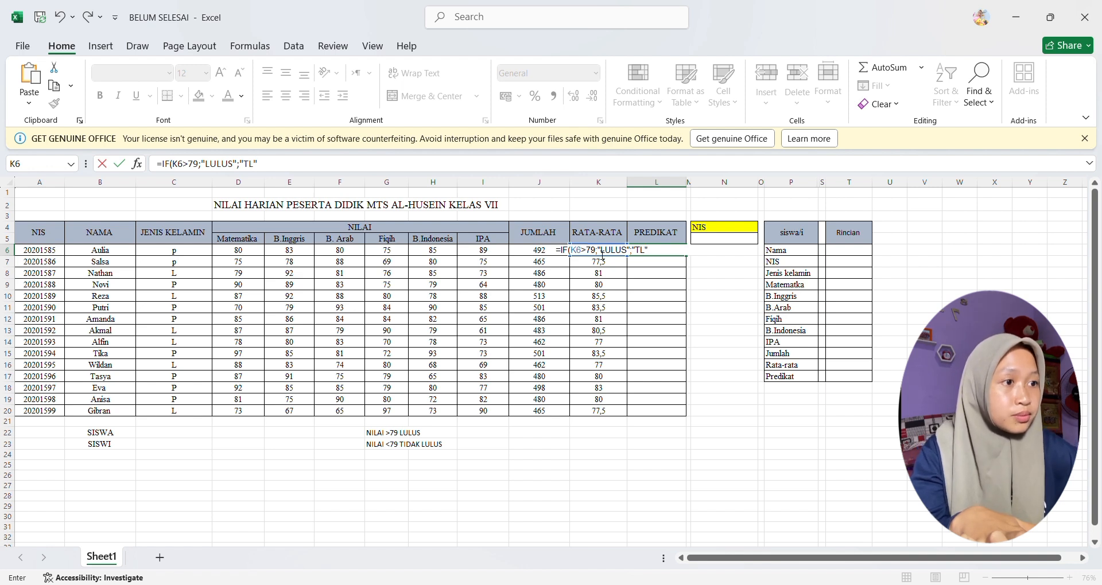
key(Return)
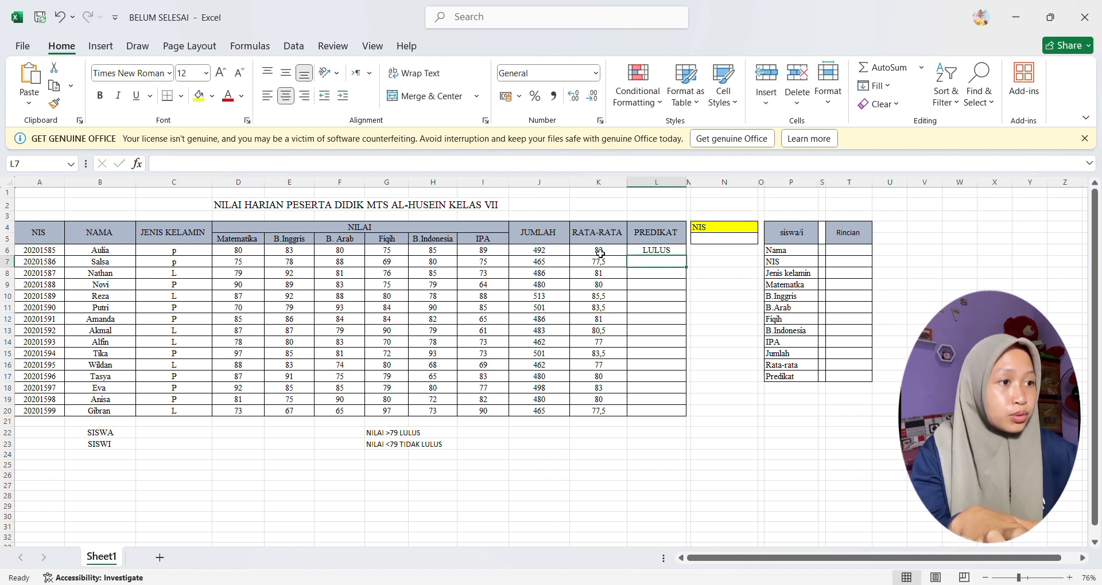
Step: Fill the IF formula from L6 down to L20 for all students in the PREDIKAT column
click(671, 253)
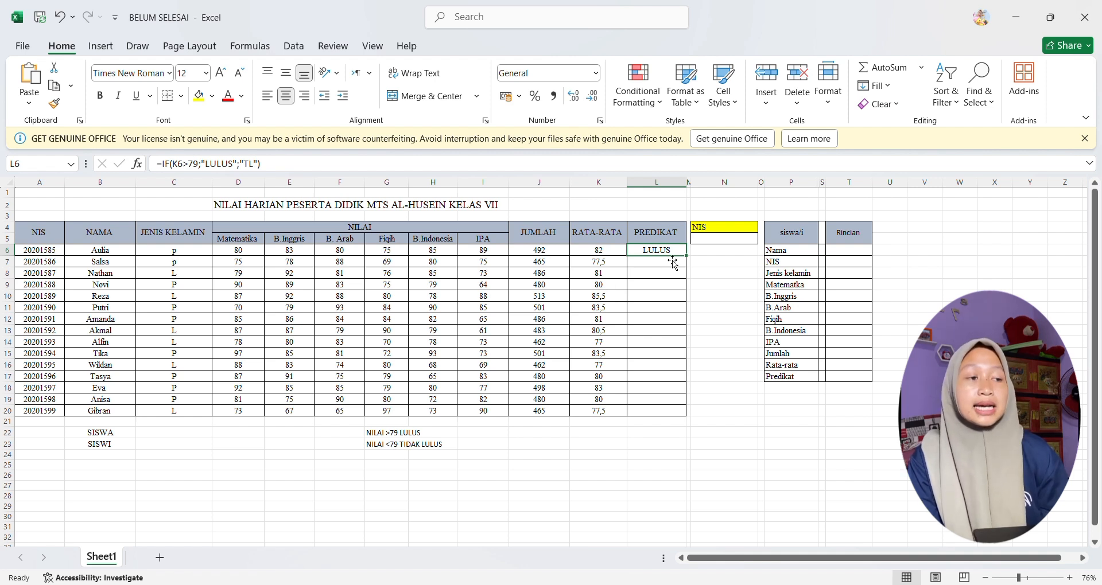
drag(685, 256, 681, 416)
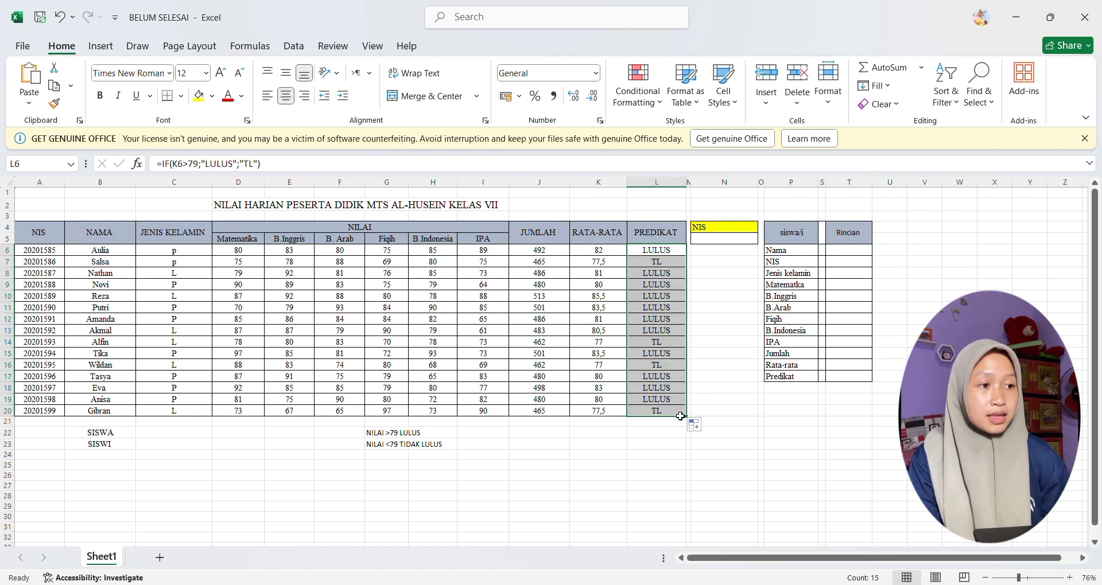
click(711, 401)
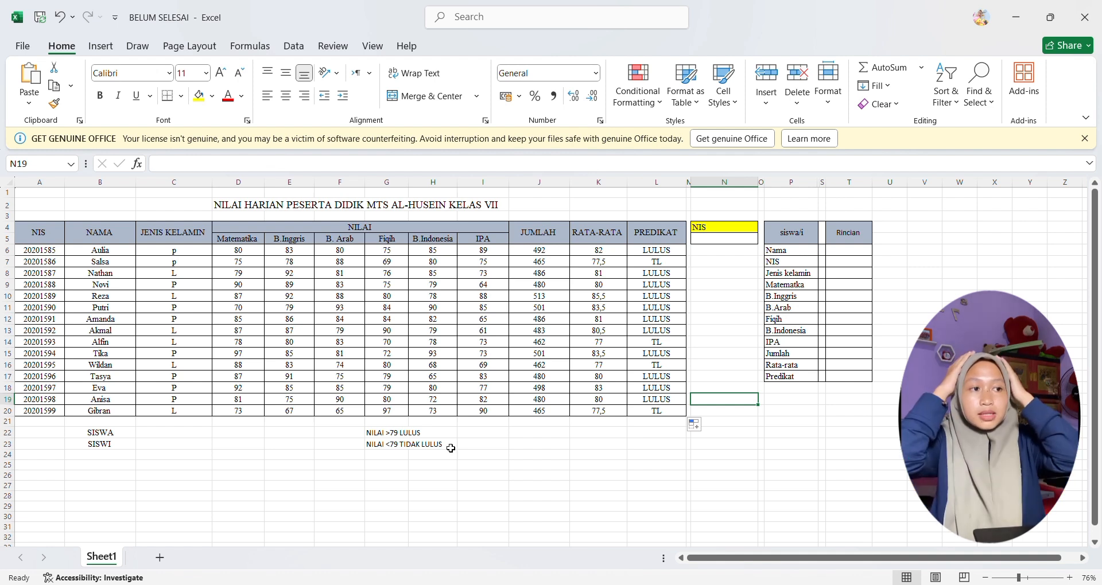
Step: Enter =COUNTIF(C6:C20;"L") in C22 to count the male students beside SISWA
scroll(393, 455, down, 1)
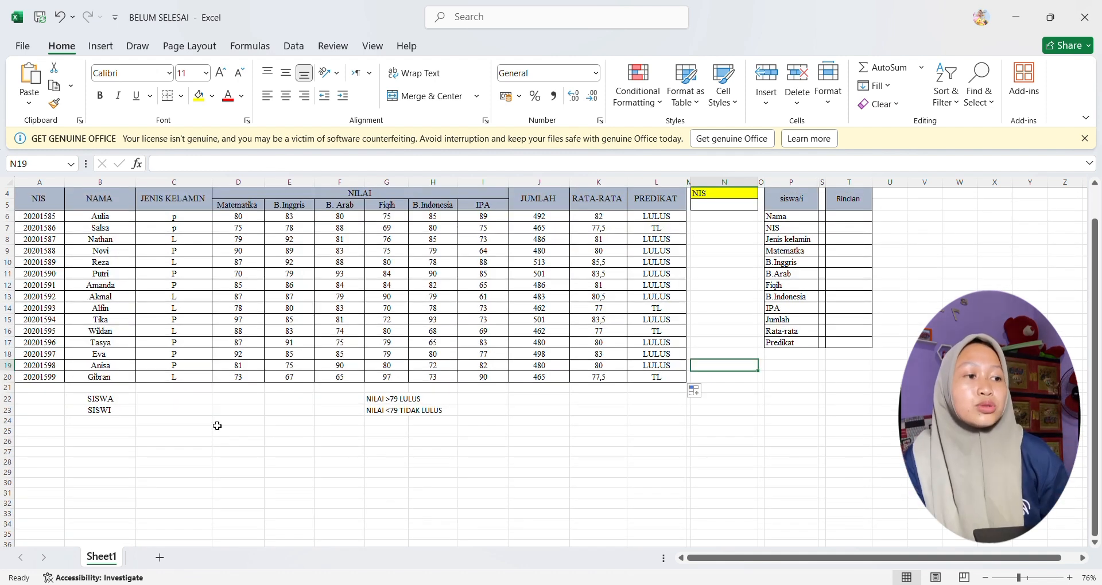
click(147, 402)
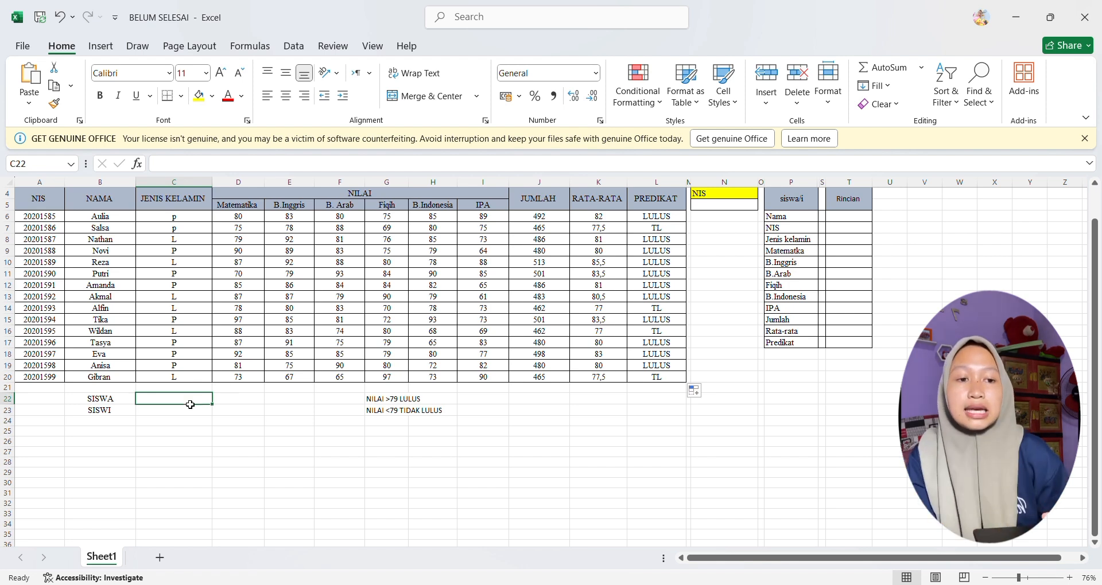
click(165, 403)
text(=)
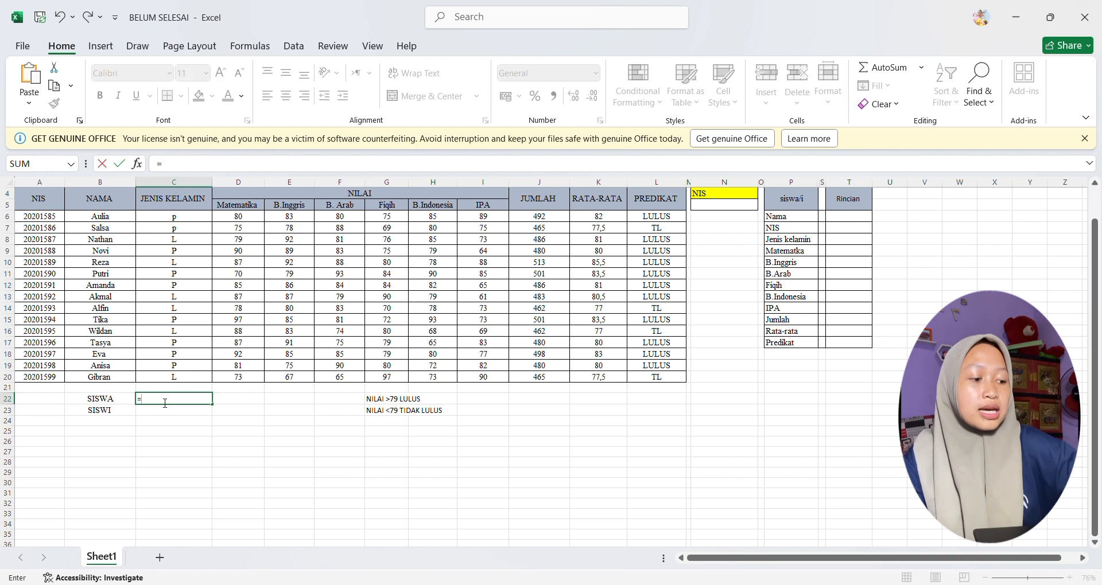
text(COU)
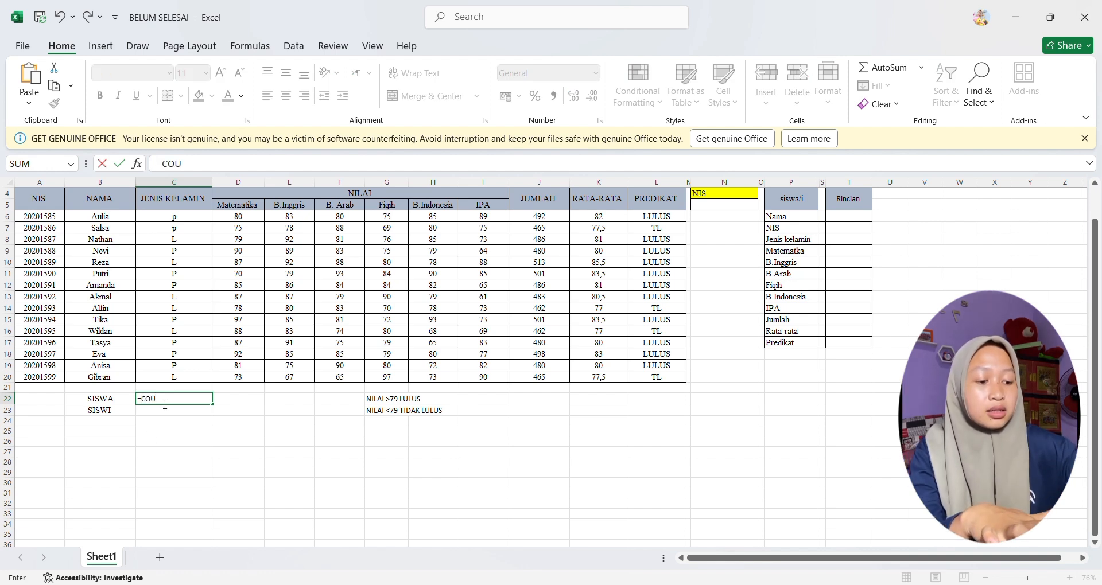
text(NTIF()
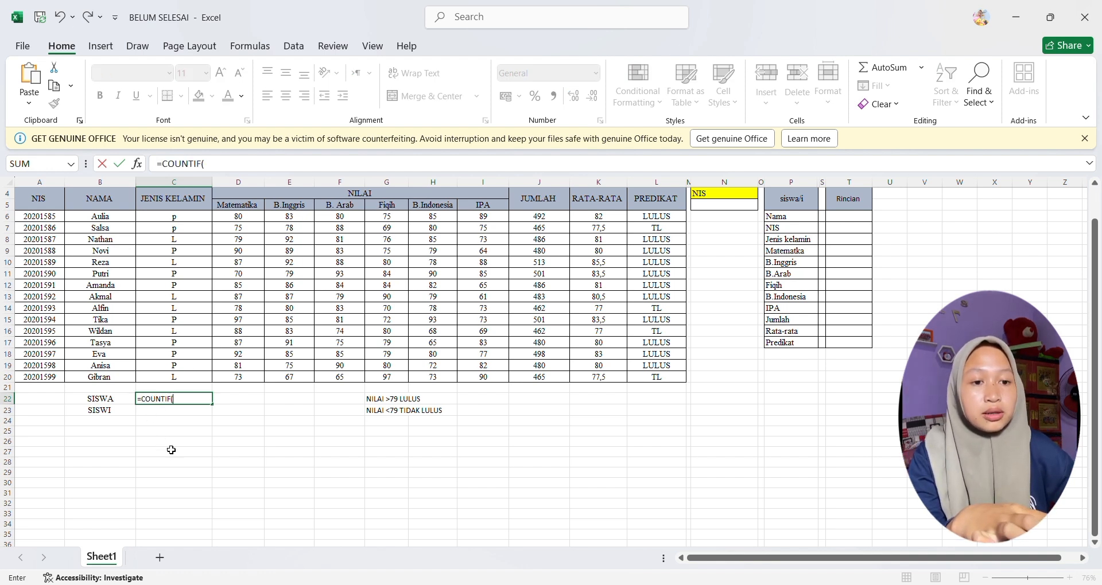
drag(208, 219, 200, 383)
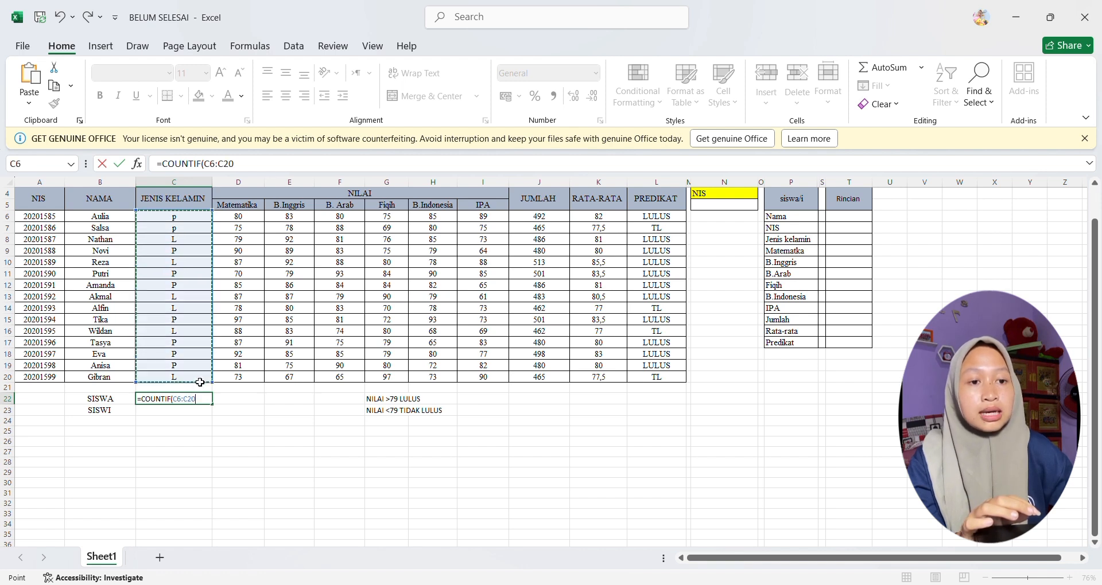
text(;")
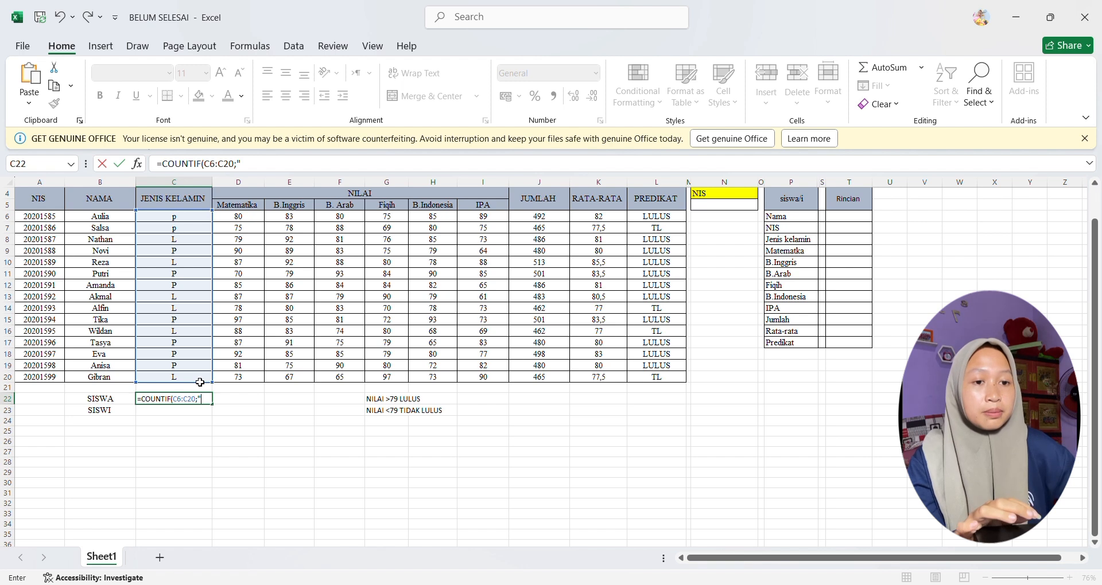
text(L)
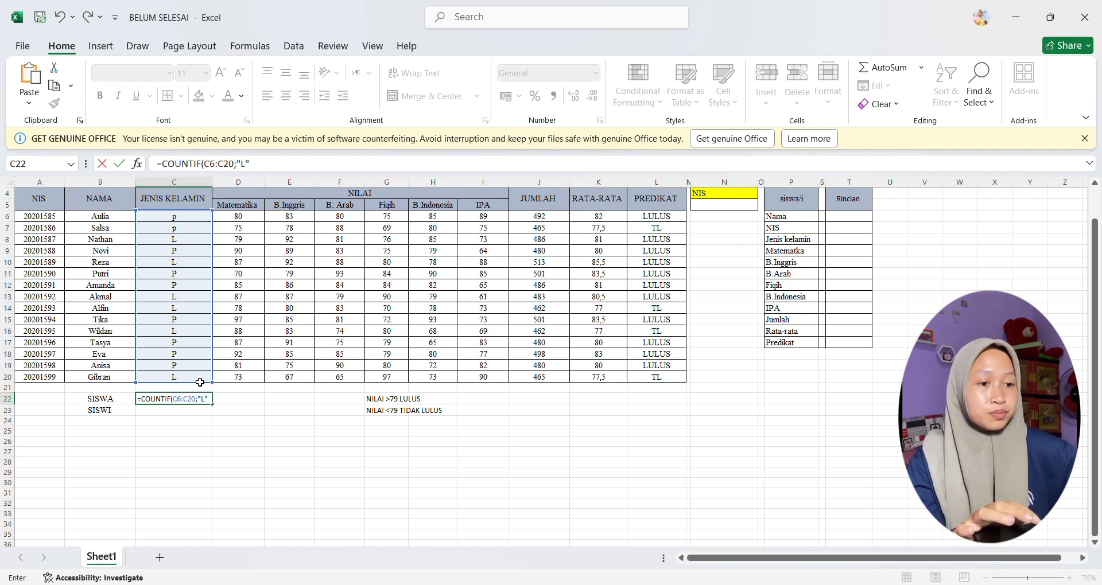
key(Return)
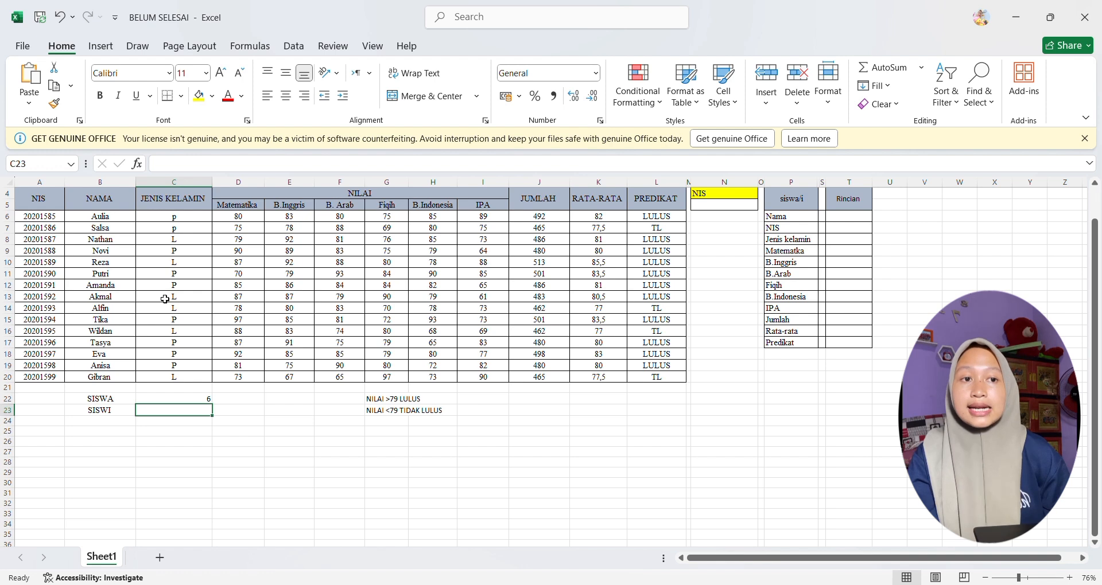
Step: Fill the COUNTIF formula from C22 down to C23 beside SISWI and change it to =COUNTIF(C6:C20;"P")
click(210, 401)
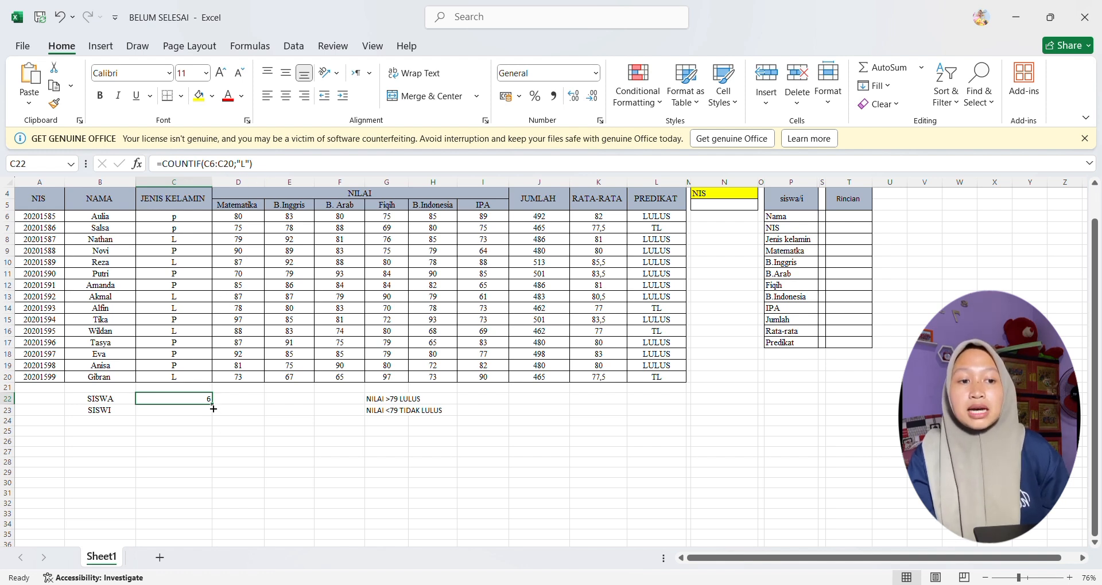
drag(215, 407, 214, 418)
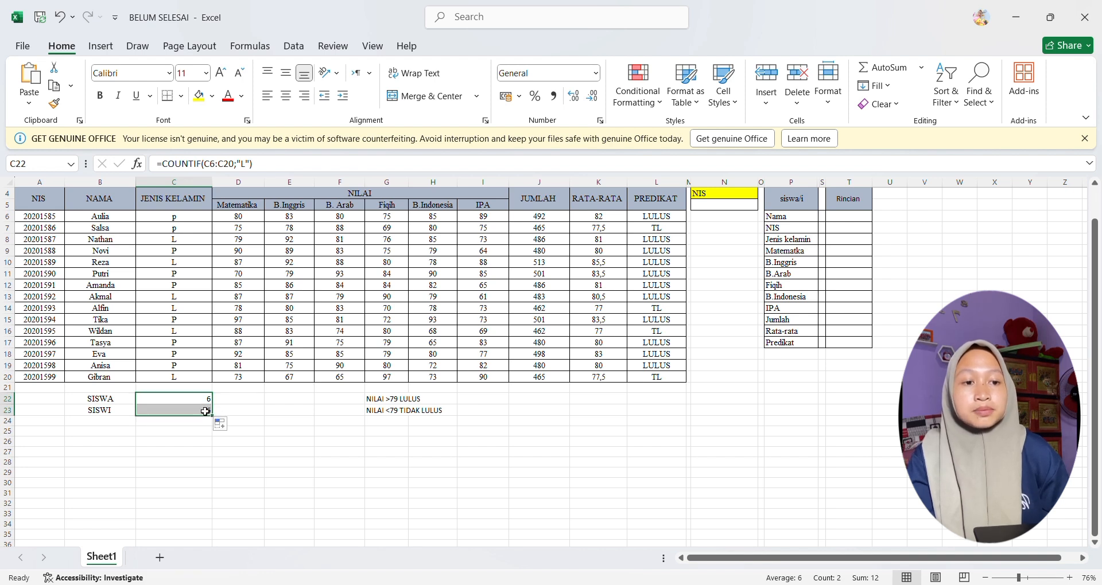
click(206, 414)
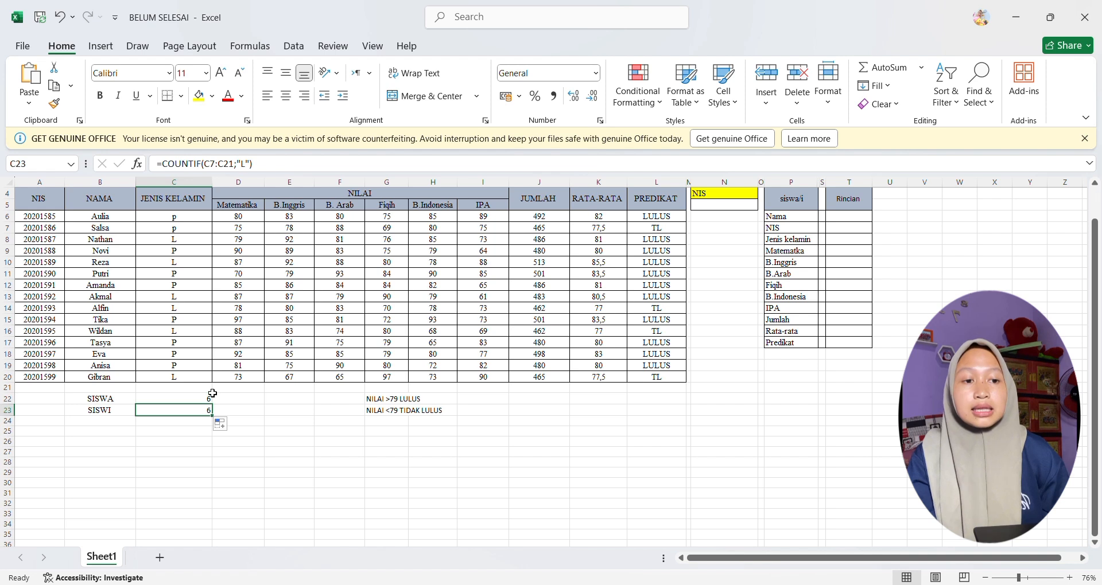
click(251, 166)
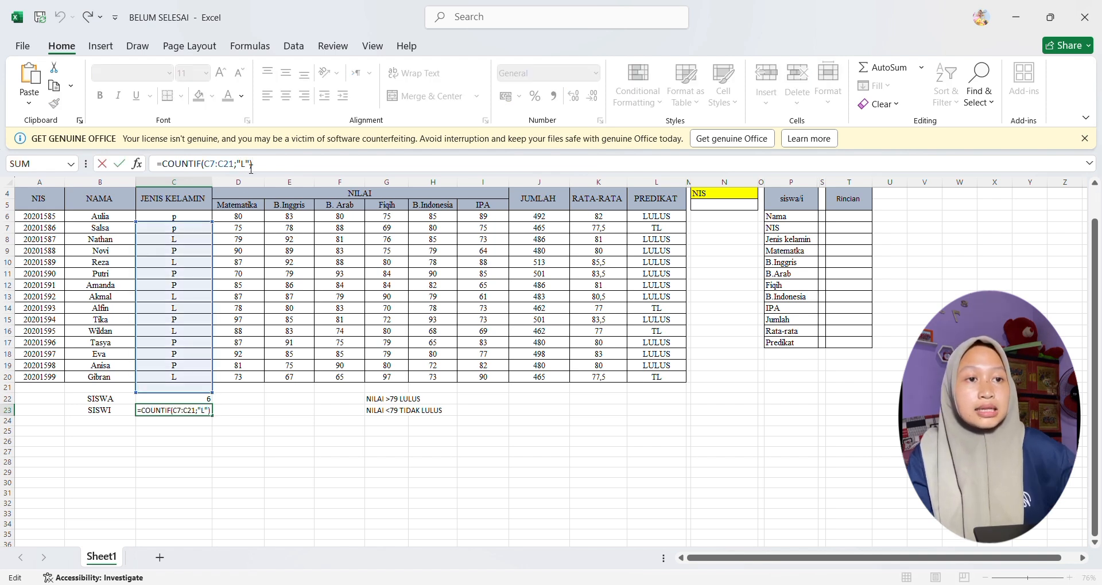
key(BackSpace)
text(P)
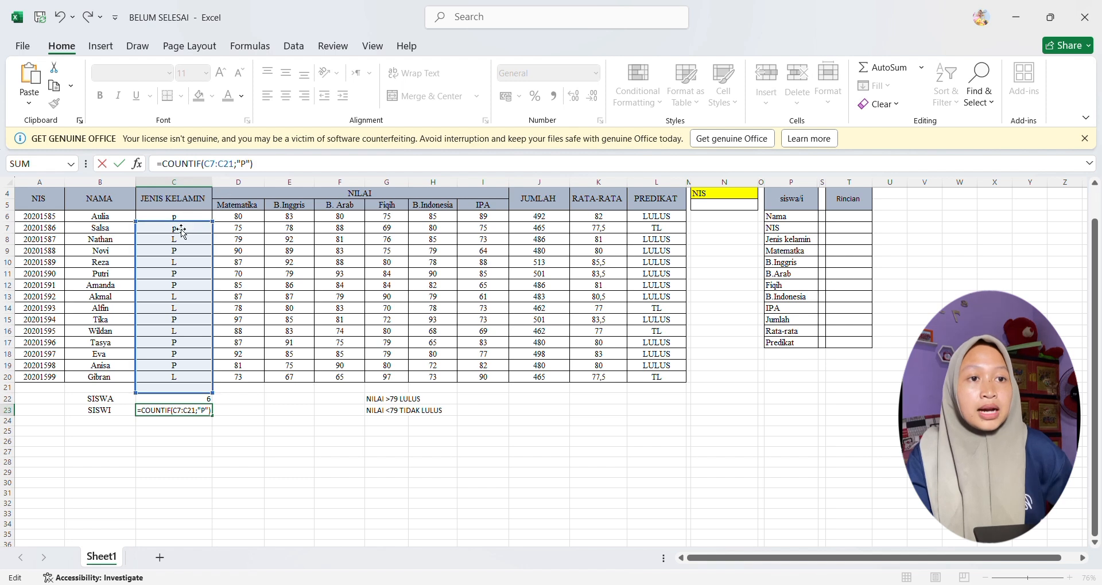
drag(184, 231, 183, 223)
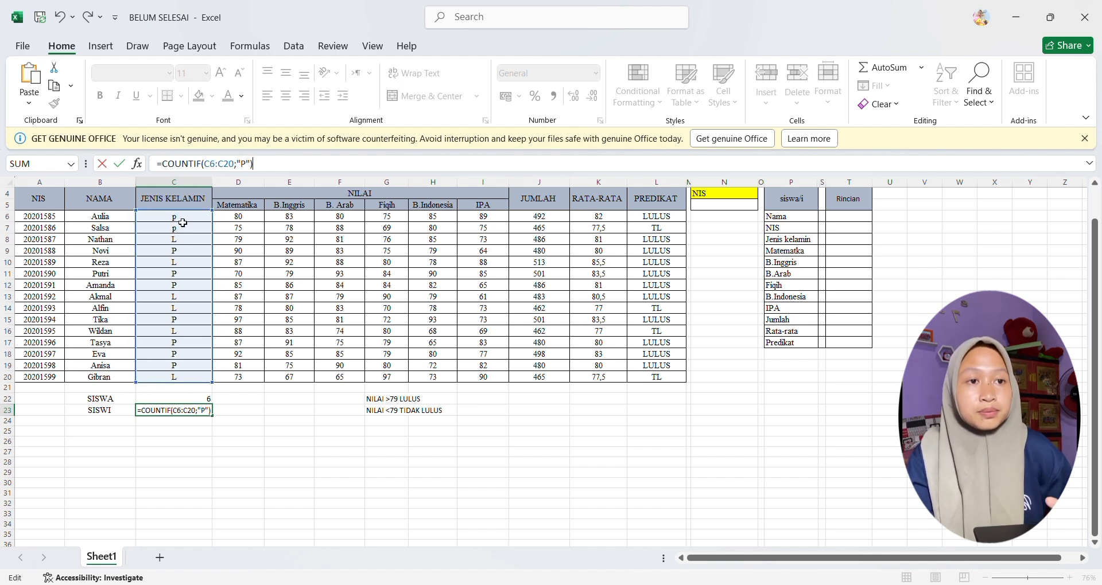
key(Return)
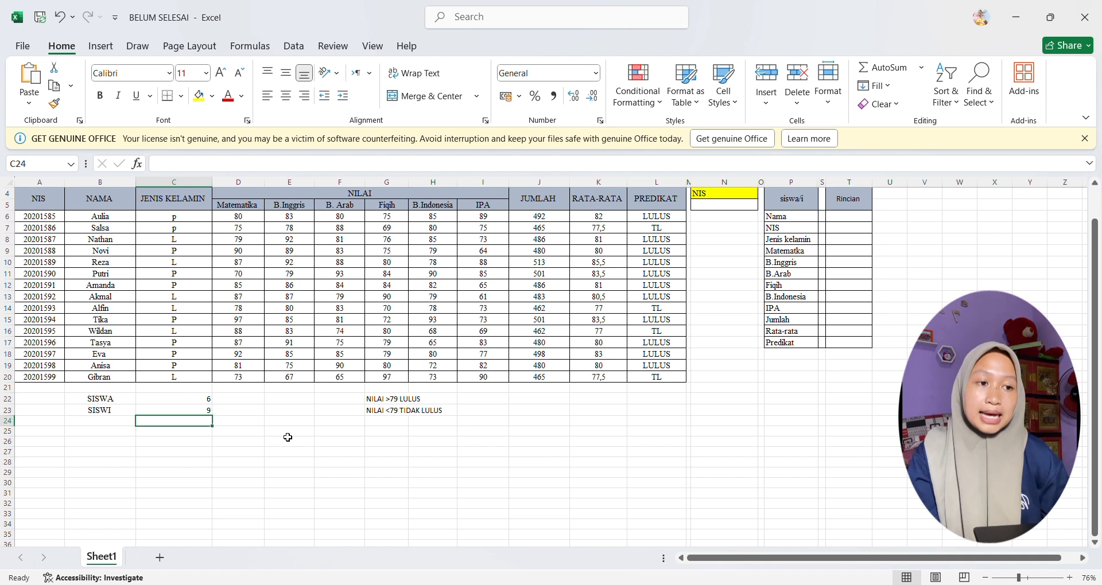
click(334, 439)
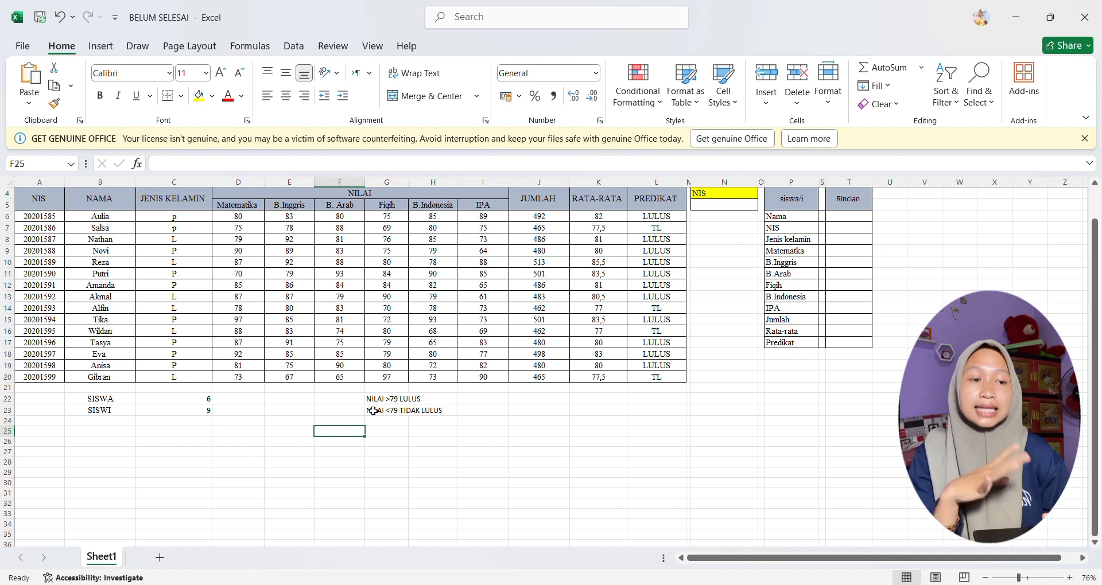
click(478, 402)
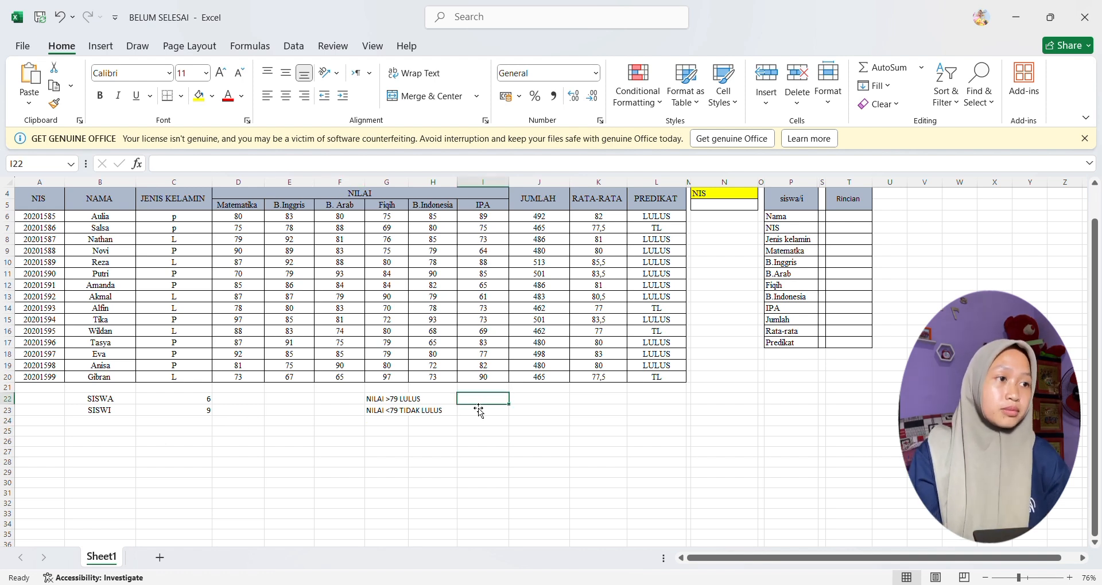
Step: Copy the first student's NIS from A6 into N5 under the yellow NIS heading
click(722, 211)
scroll(722, 211, up, 1)
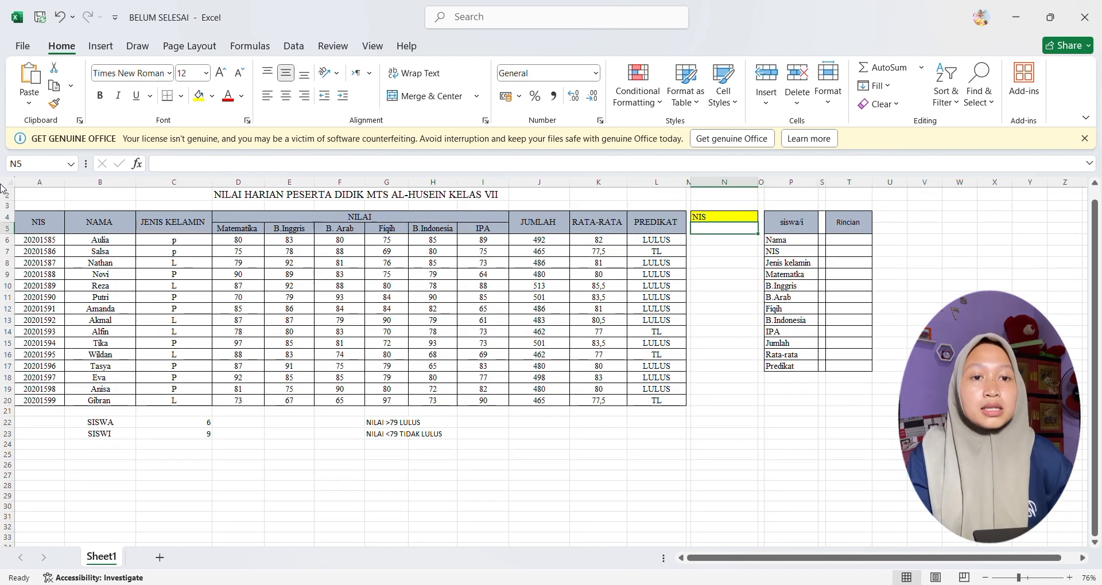
click(60, 242)
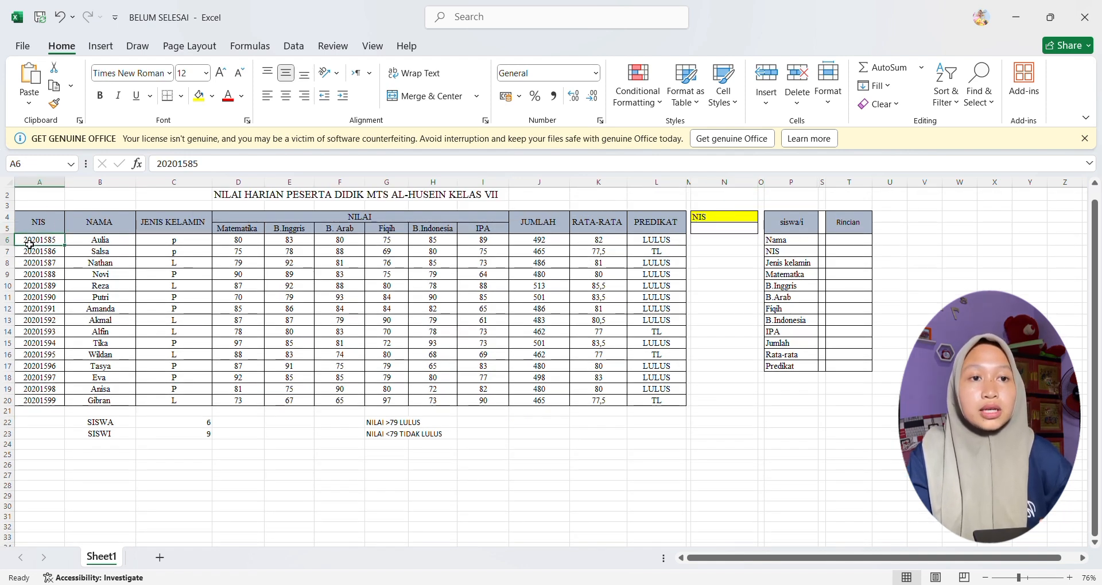
key(ctrl+c)
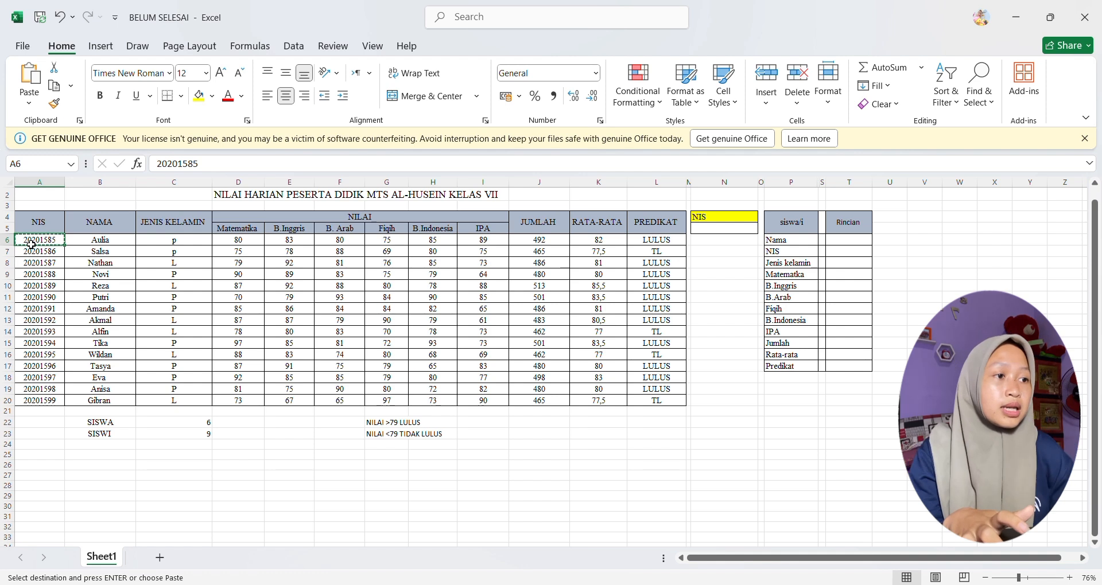
click(728, 234)
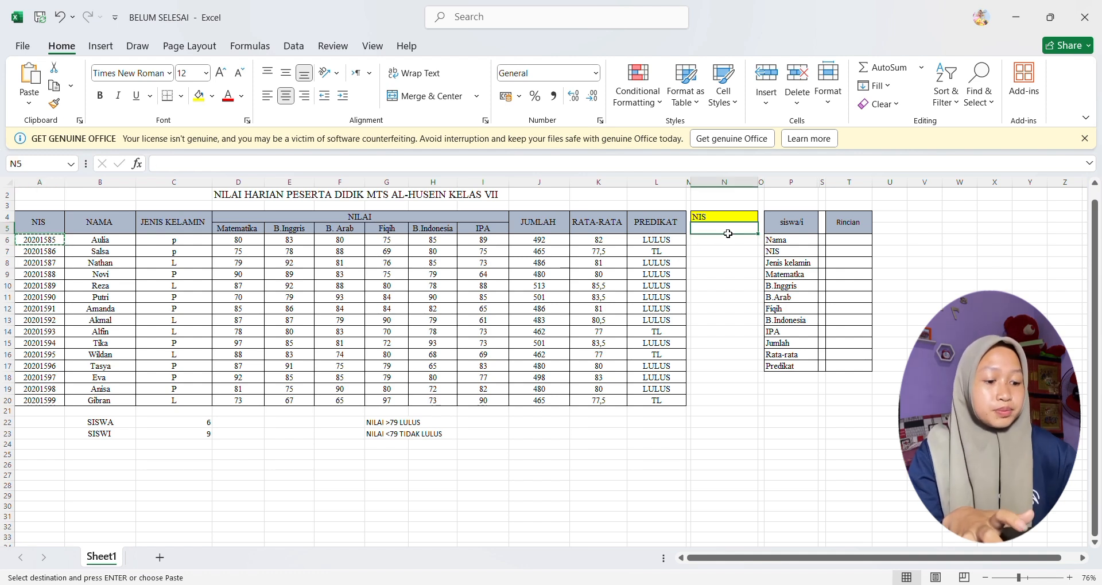
key(ctrl+v)
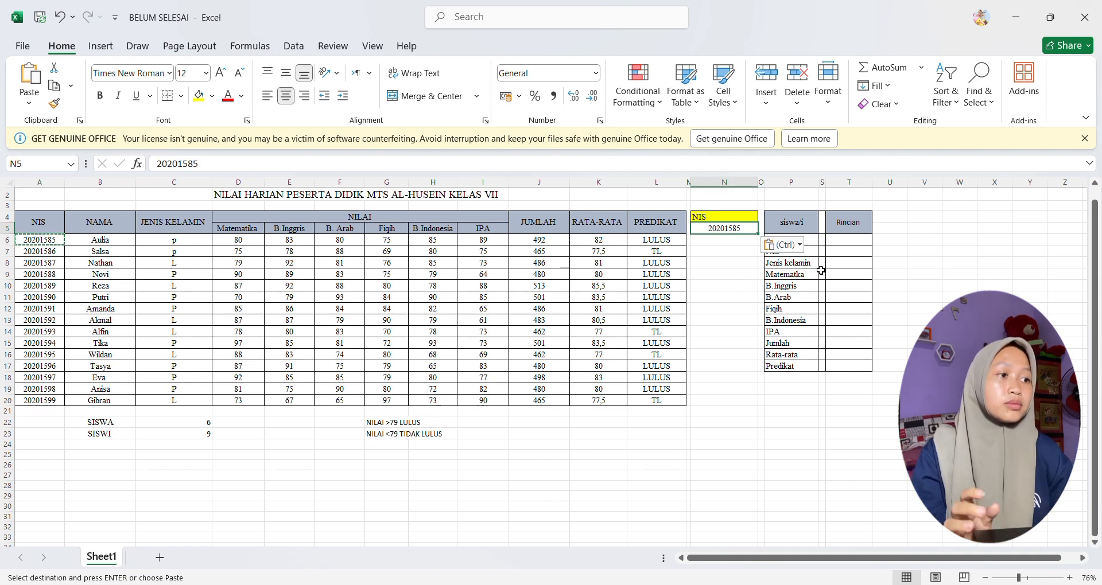
click(959, 355)
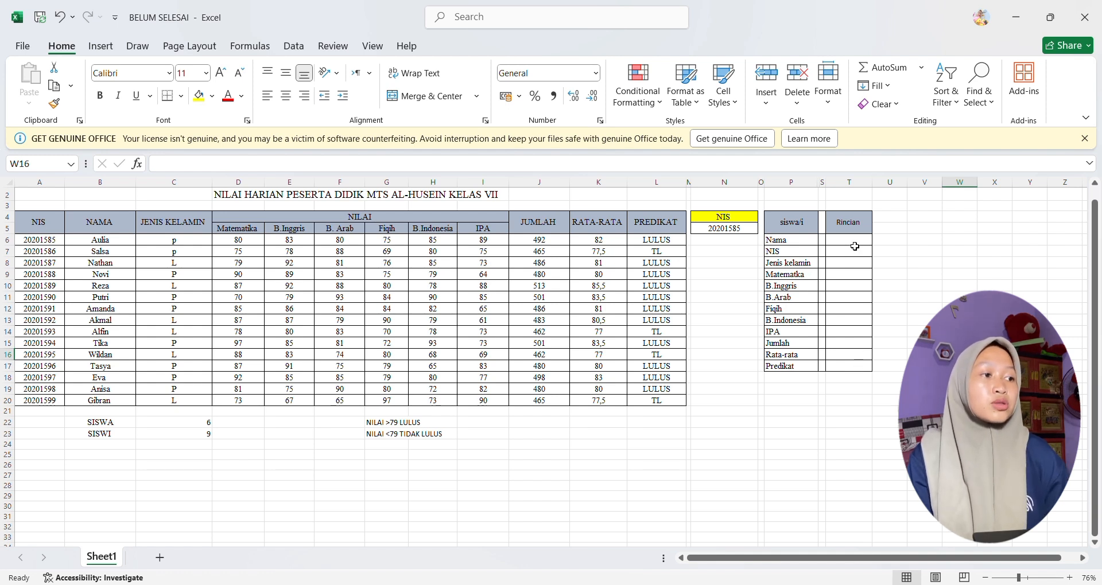
Step: Enter =VLOOKUP(N5;A6:L20;2) in T6 to look up the student's name for Nama under Rincian
click(853, 244)
text(=VLO)
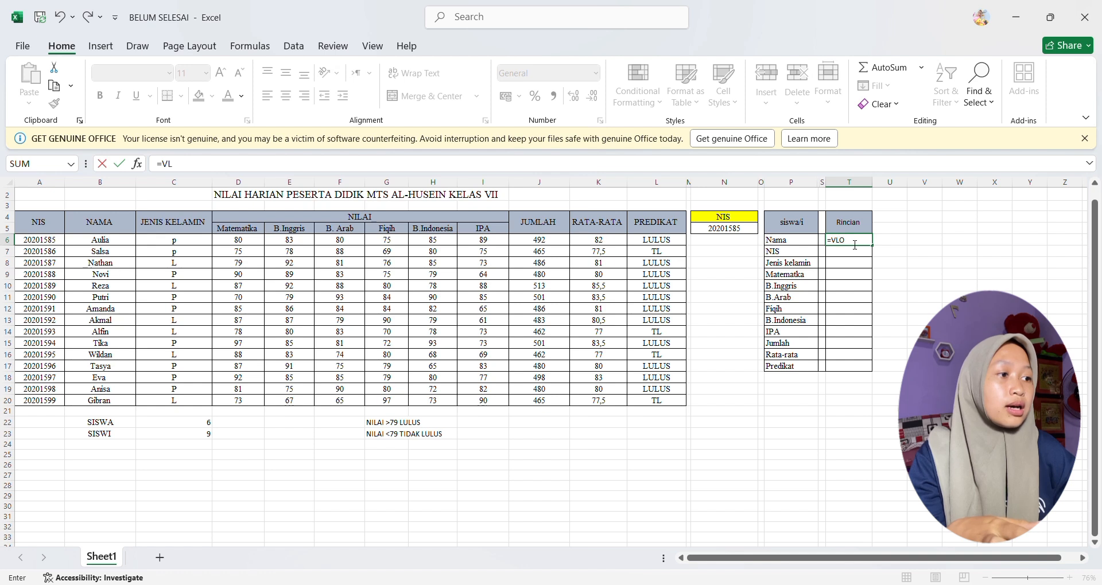
text(O)
key(Tab)
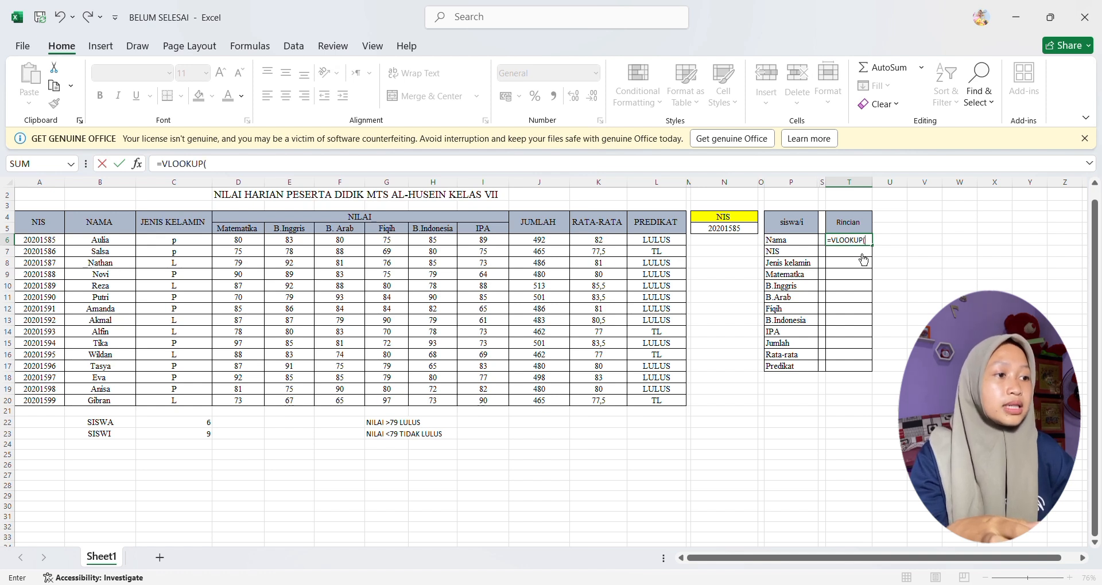
click(749, 231)
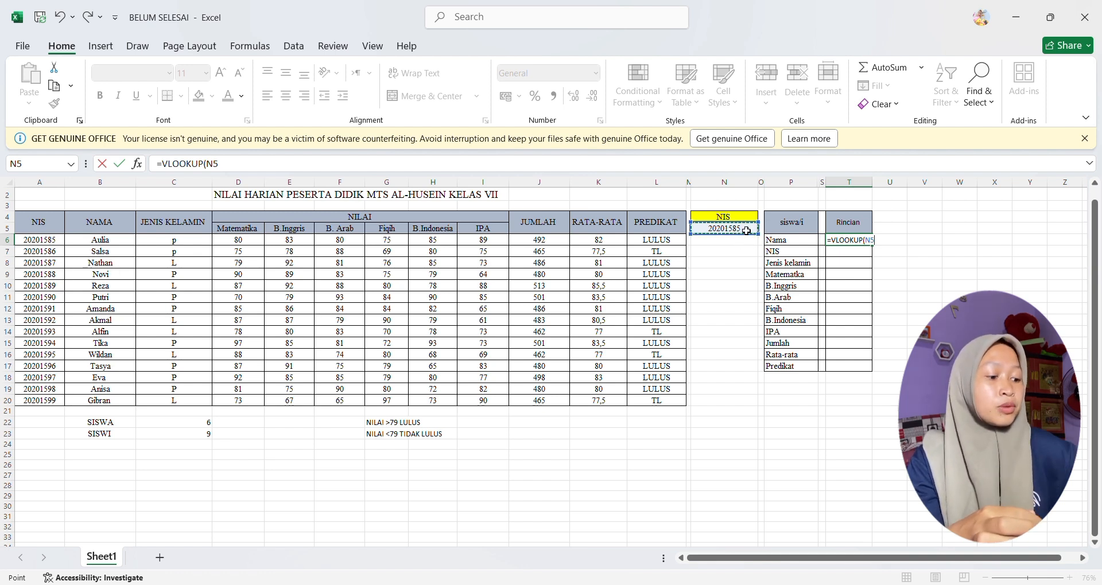
text(;)
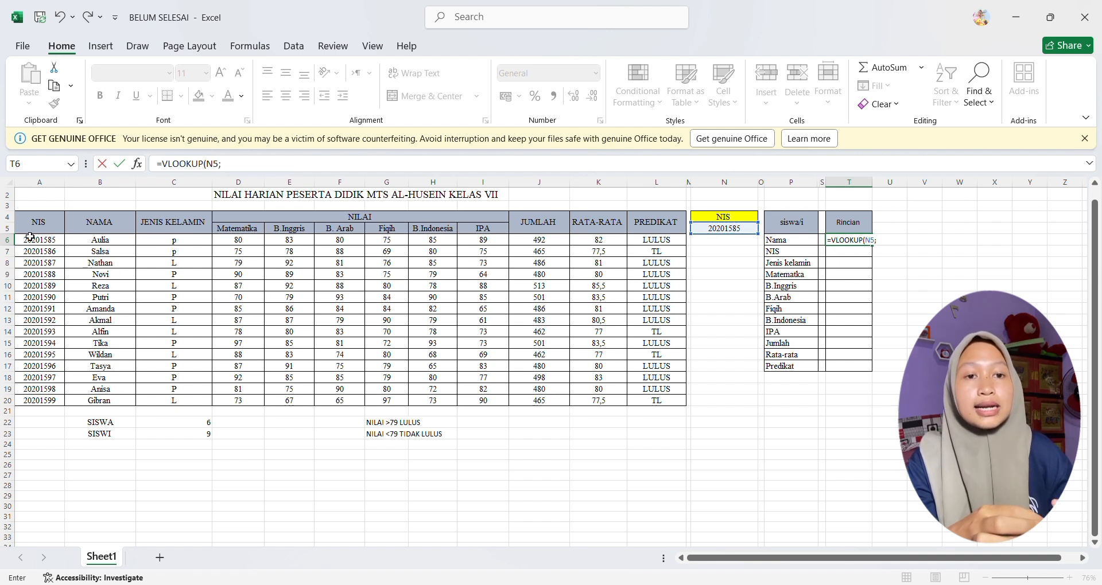
drag(30, 241, 679, 404)
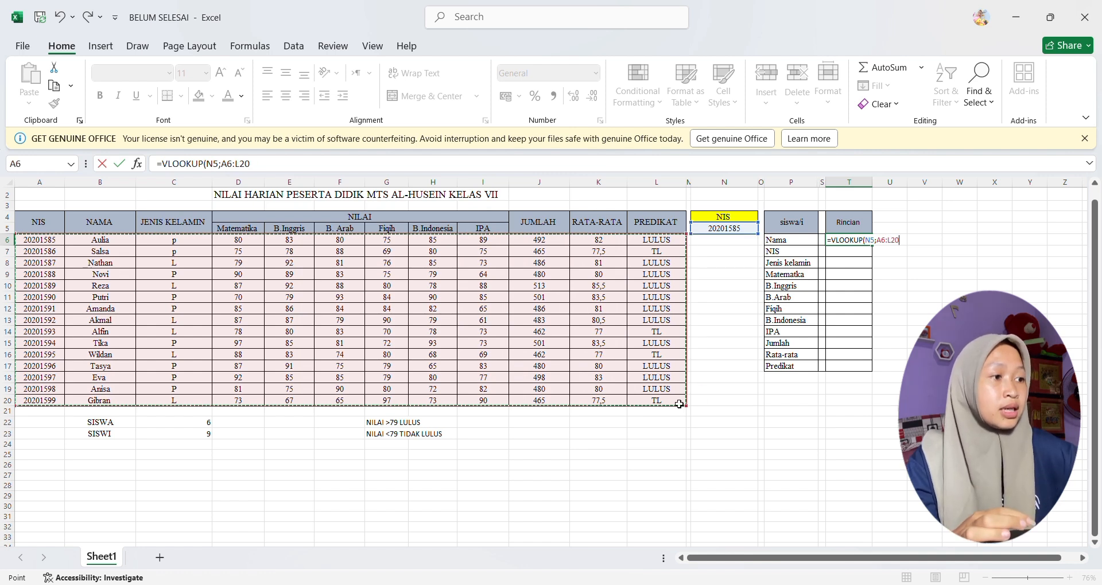
text(;)
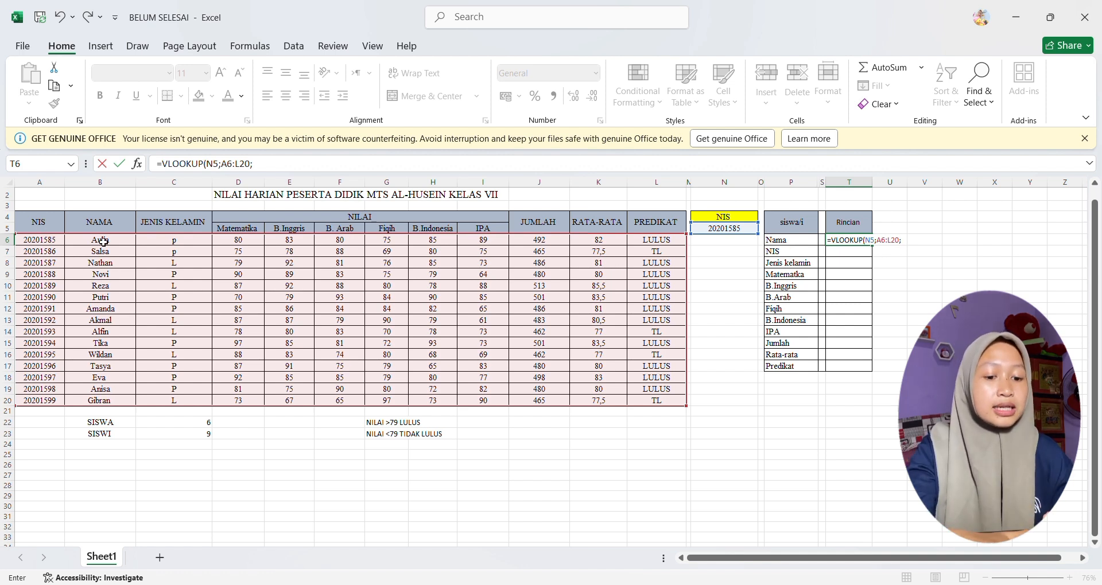
text(2)
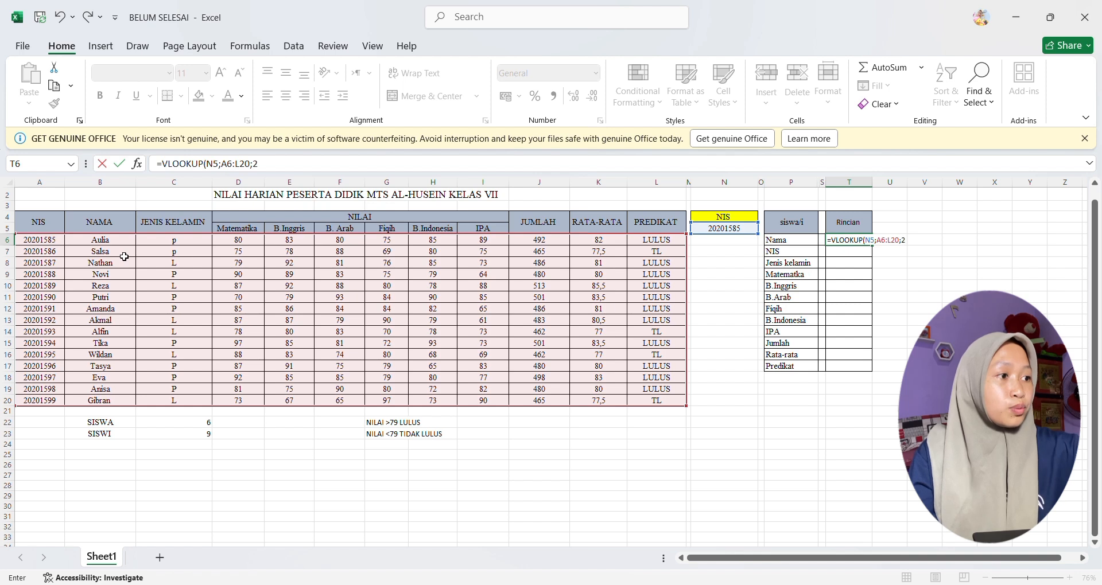
text())
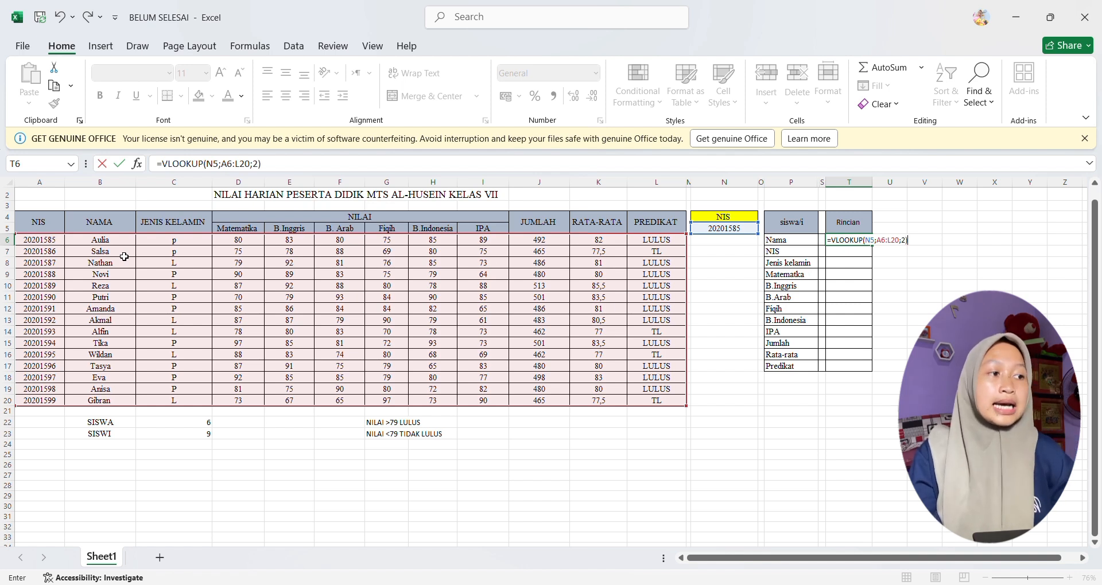
key(Return)
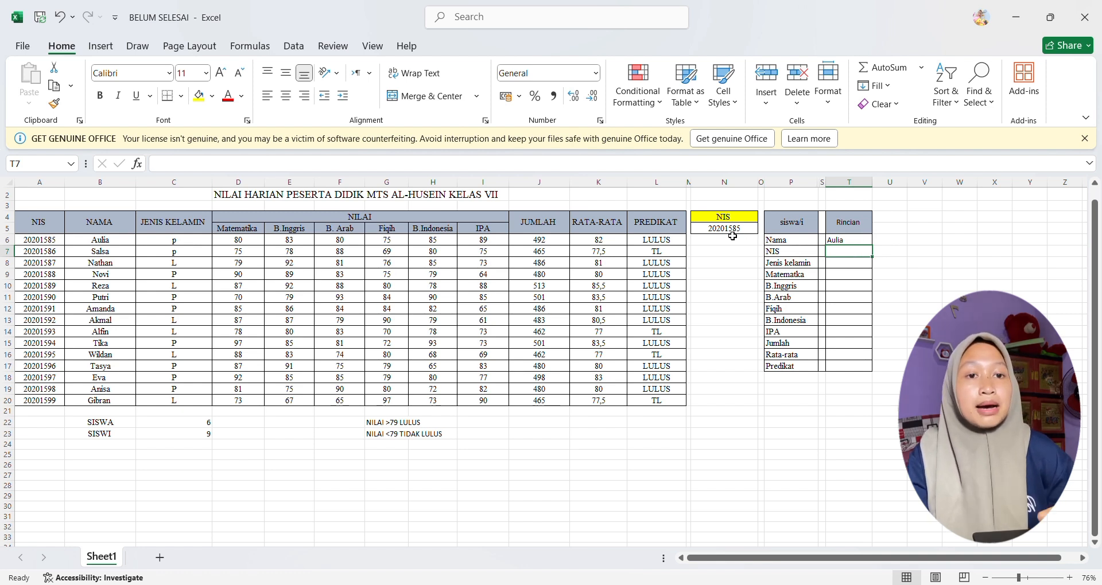
Step: Change the NIS in N5 to that of the student in row 9 to test the name lookup
click(131, 263)
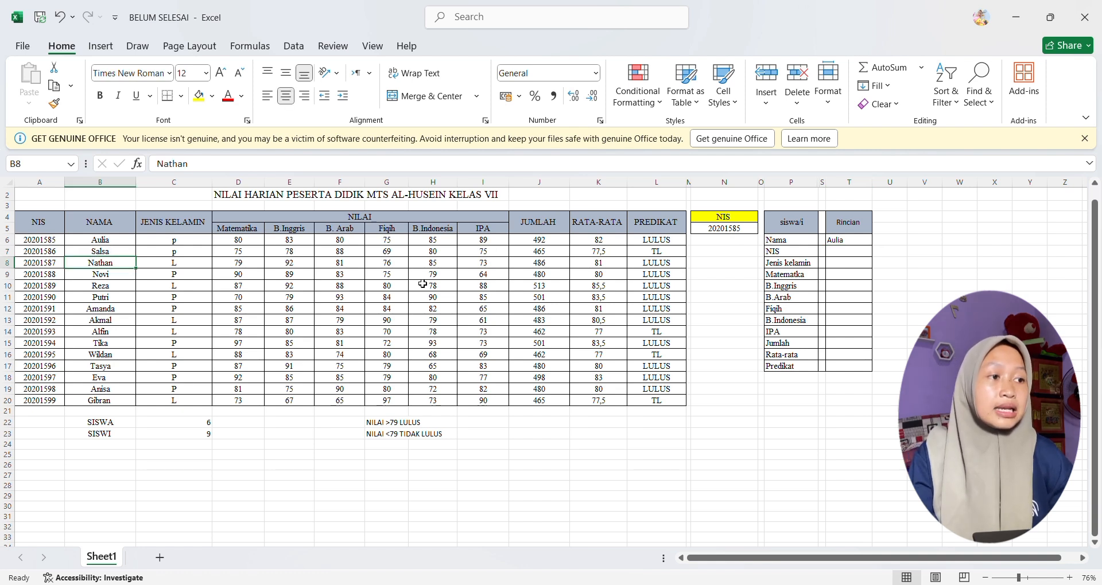
click(746, 233)
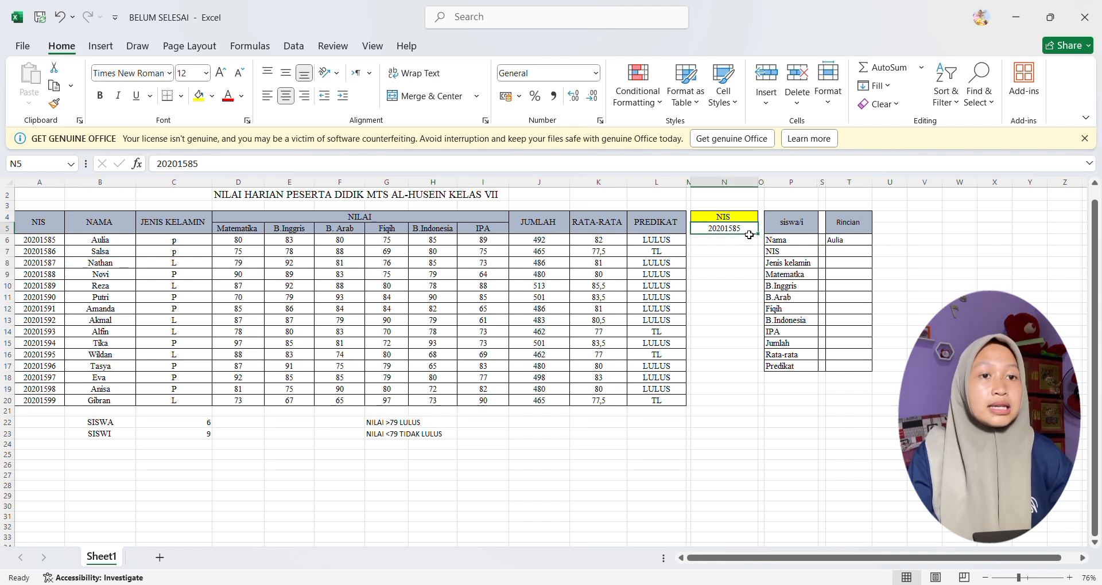
click(217, 171)
key(BackSpace)
text(8)
key(Return)
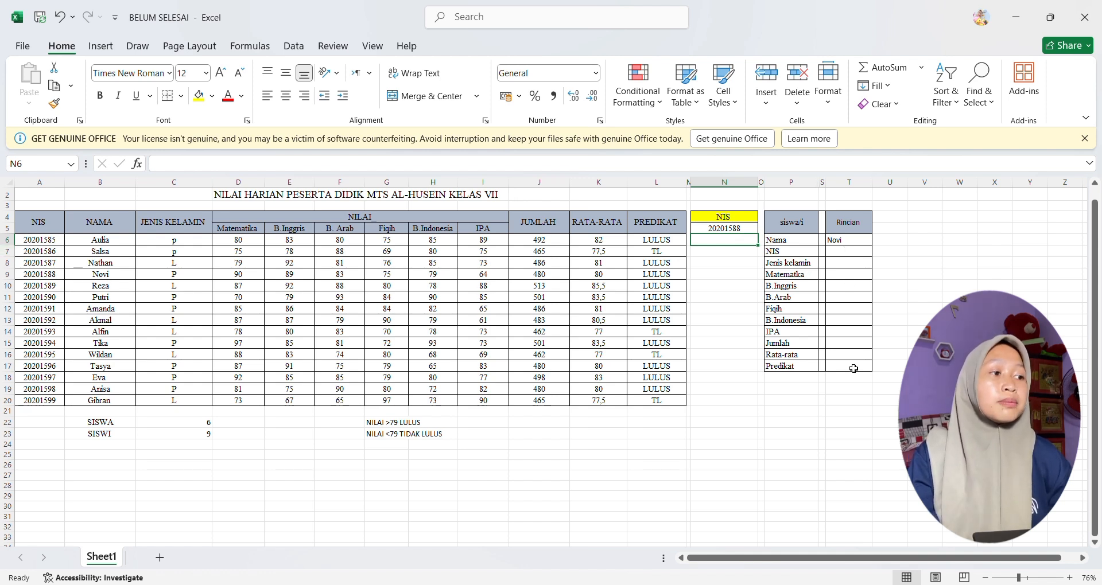
Step: Make the references in T6 absolute so the formula reads =VLOOKUP($N$5;$A$6:$L$20;2)
click(861, 253)
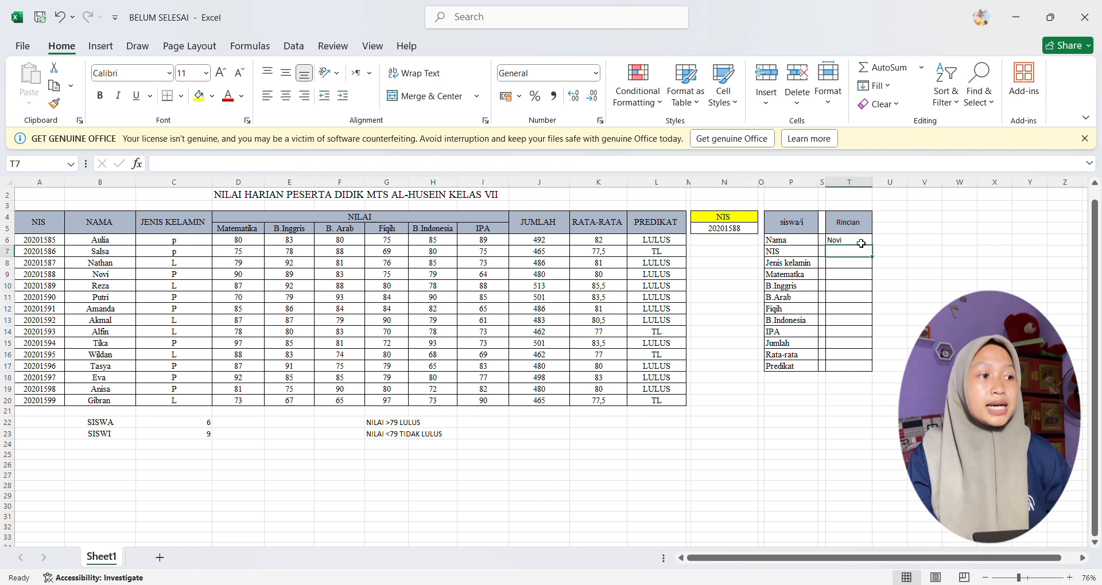
click(861, 244)
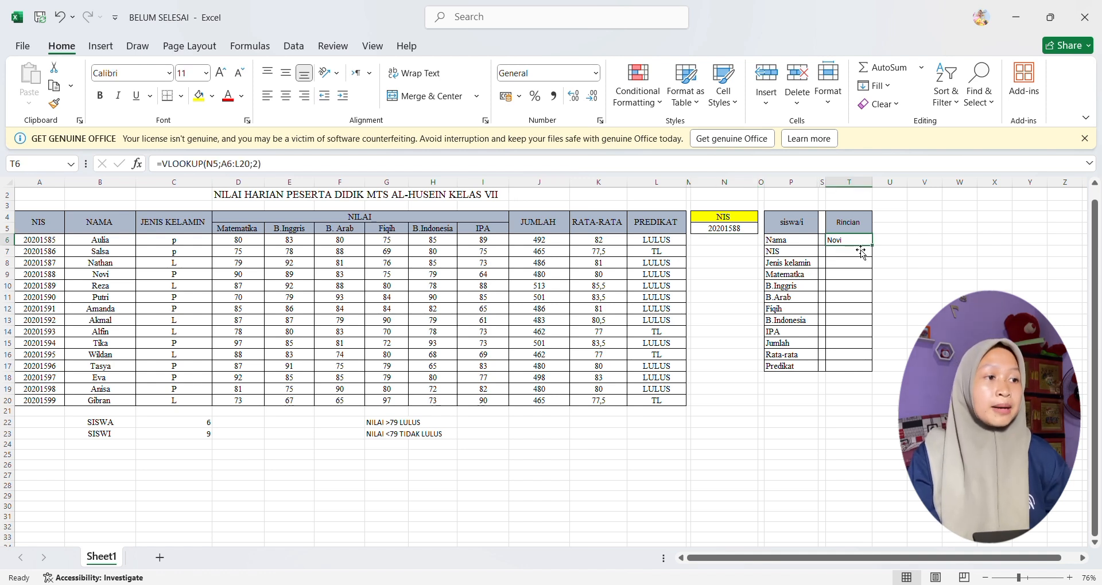
click(211, 168)
drag(207, 165, 255, 167)
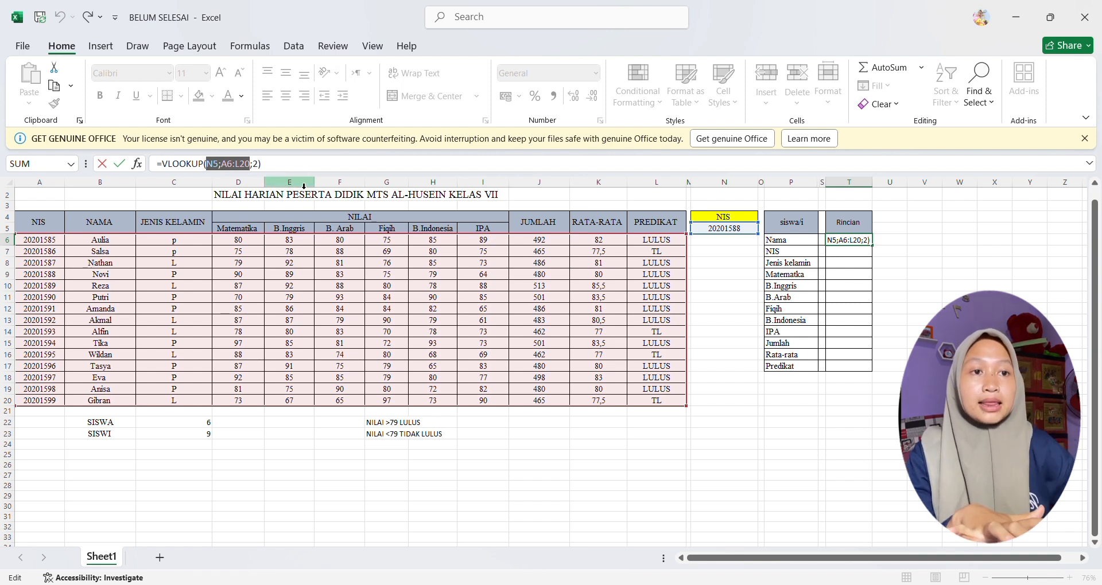
key(F4)
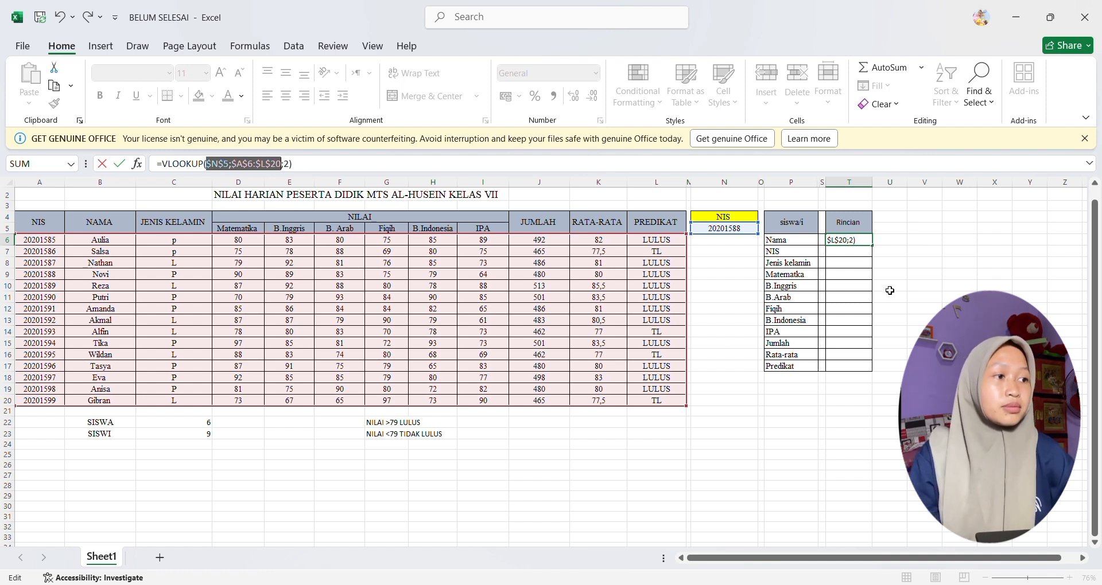
key(Return)
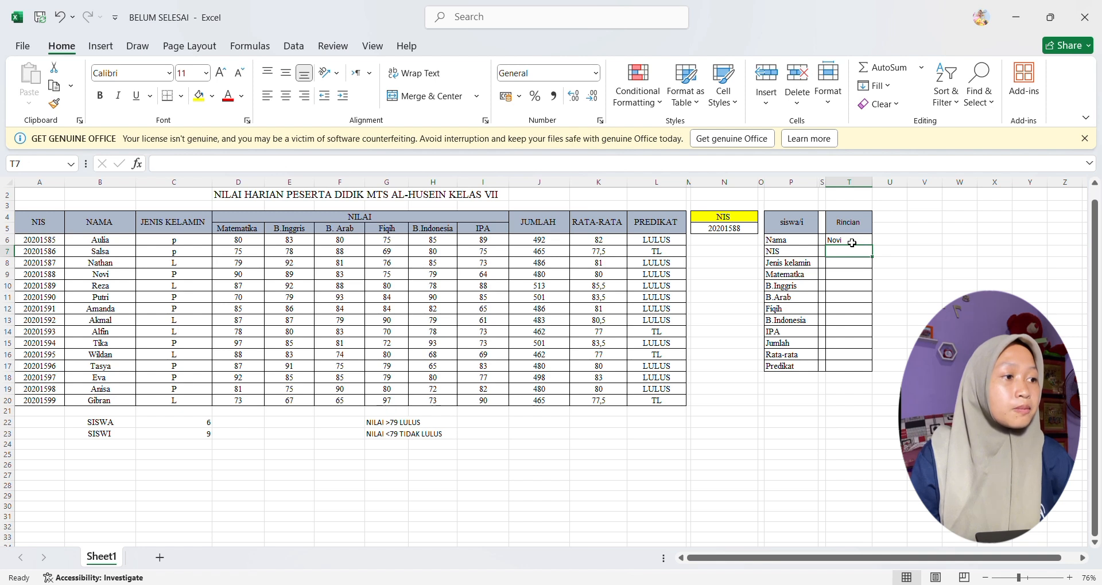
Step: Fill the VLOOKUP formula from T6 down to T17 beside Predikat
click(870, 381)
click(855, 250)
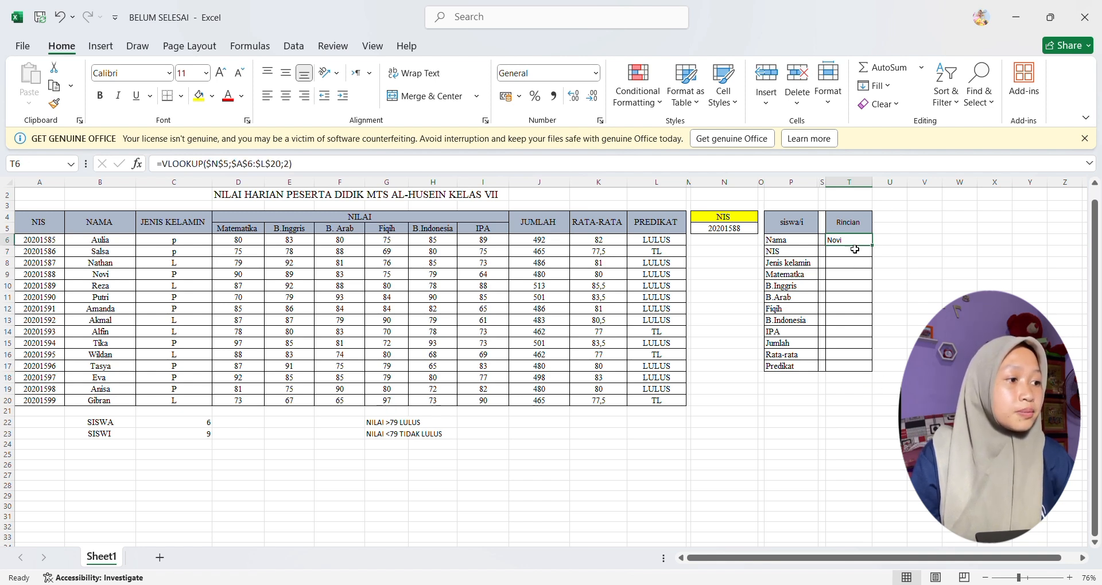
drag(871, 246, 875, 372)
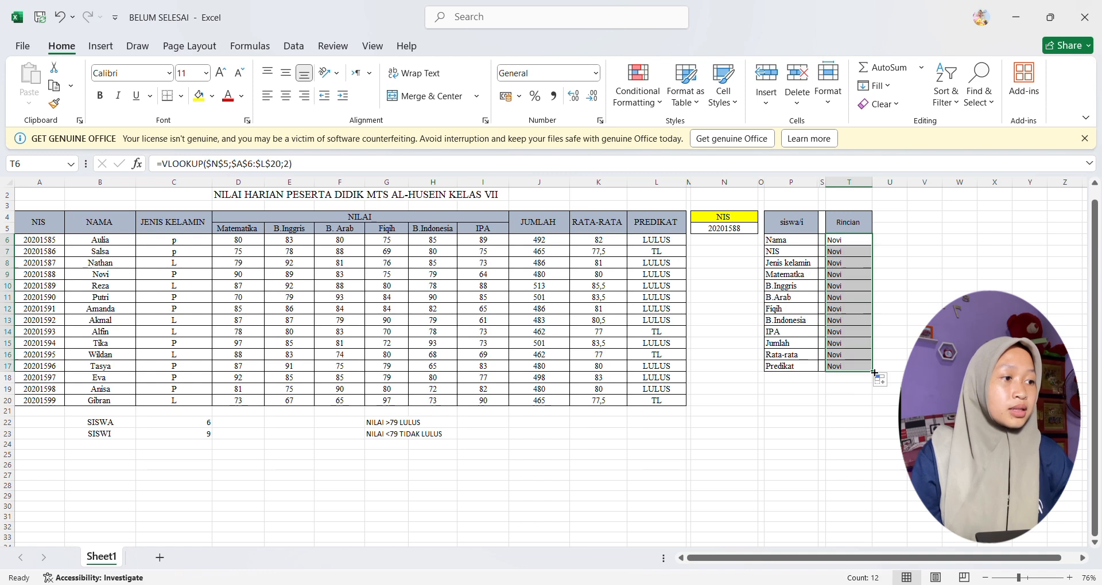
click(925, 378)
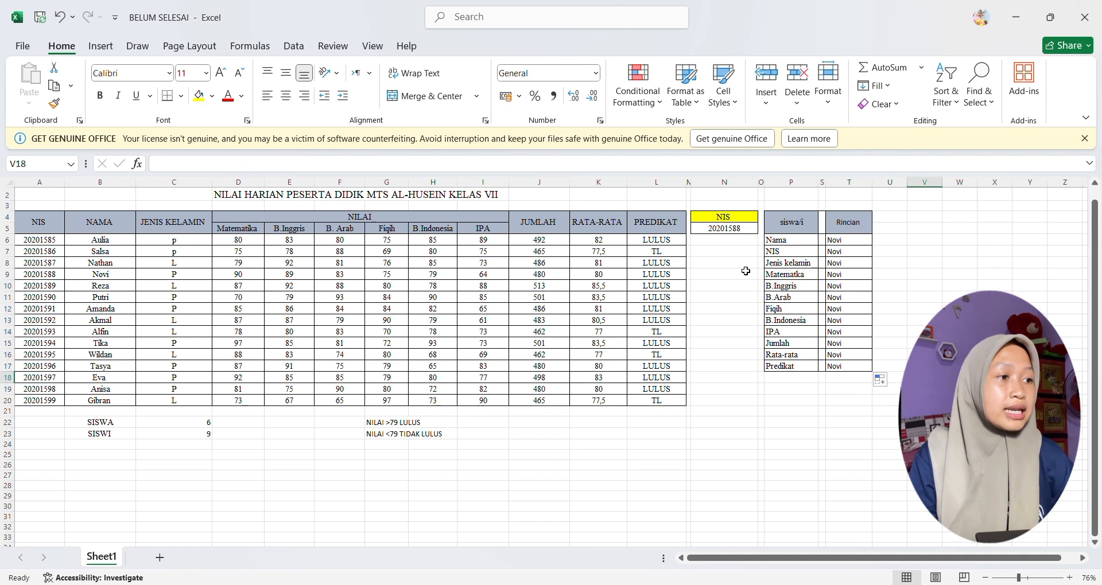
Step: Set the VLOOKUP column index to 1 for NIS in T7 and to 3 for Jenis kelamin in T8
click(847, 257)
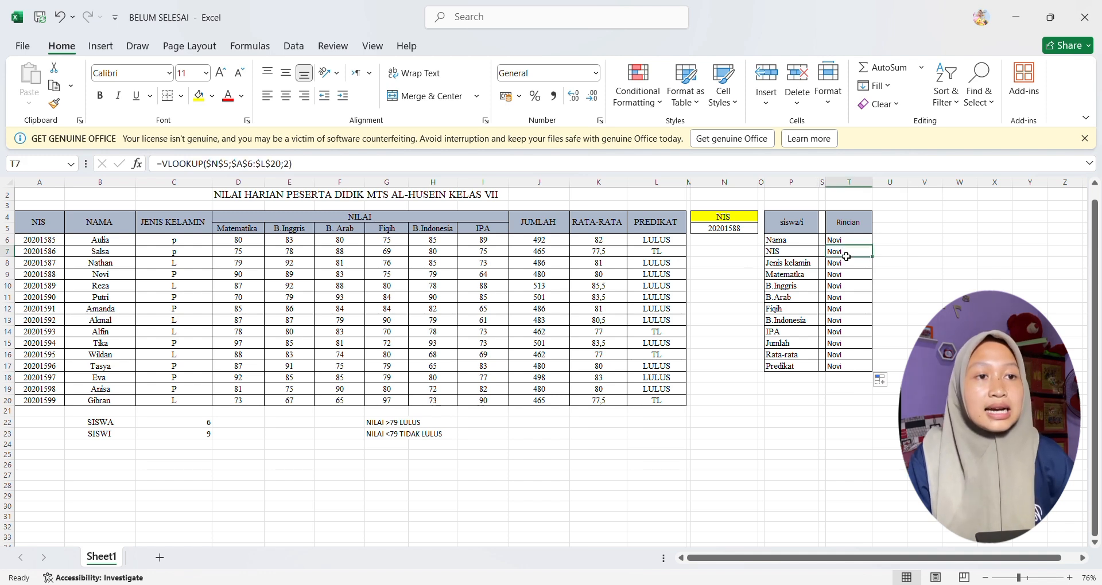
click(294, 167)
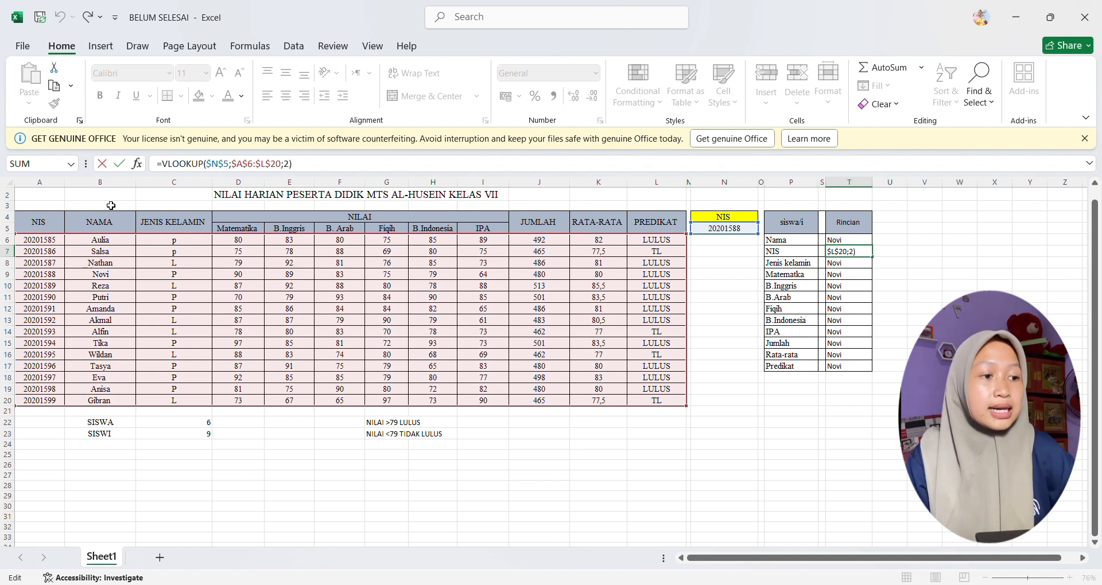
key(BackSpace)
text(1)
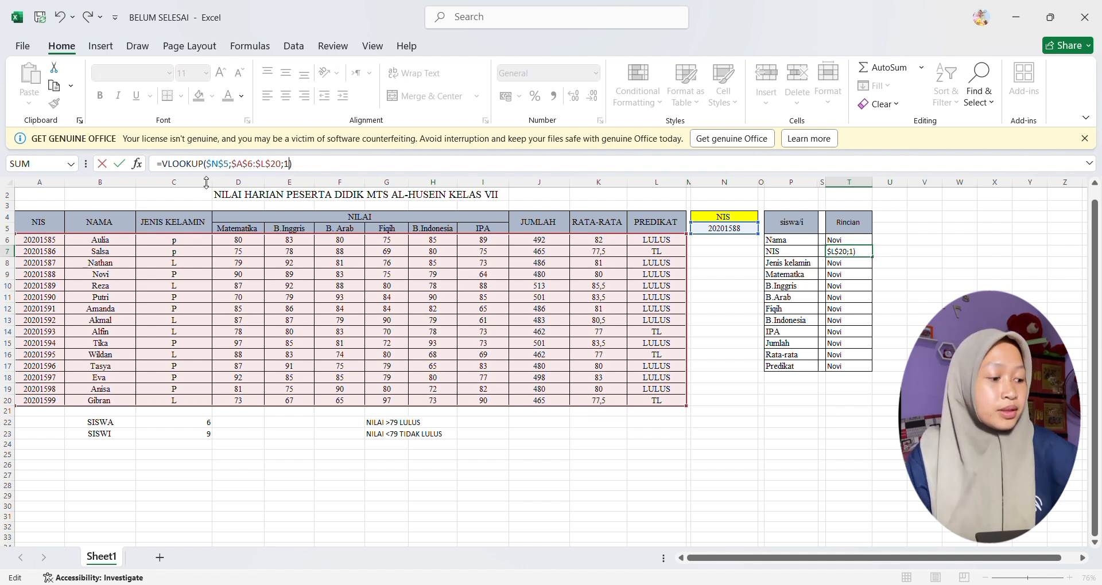
key(Return)
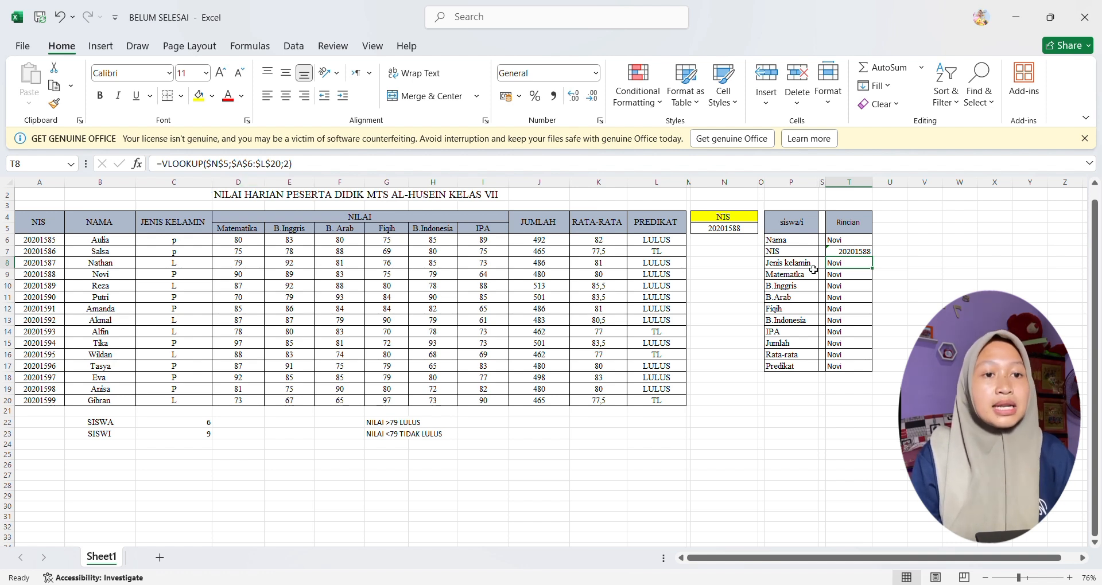
click(294, 167)
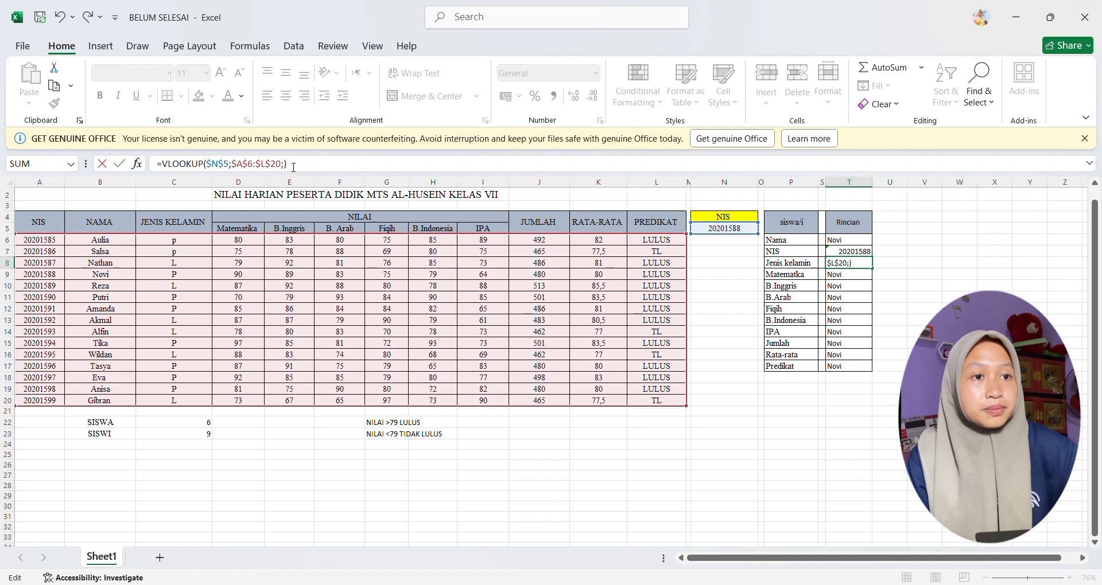
key(BackSpace)
text(3)
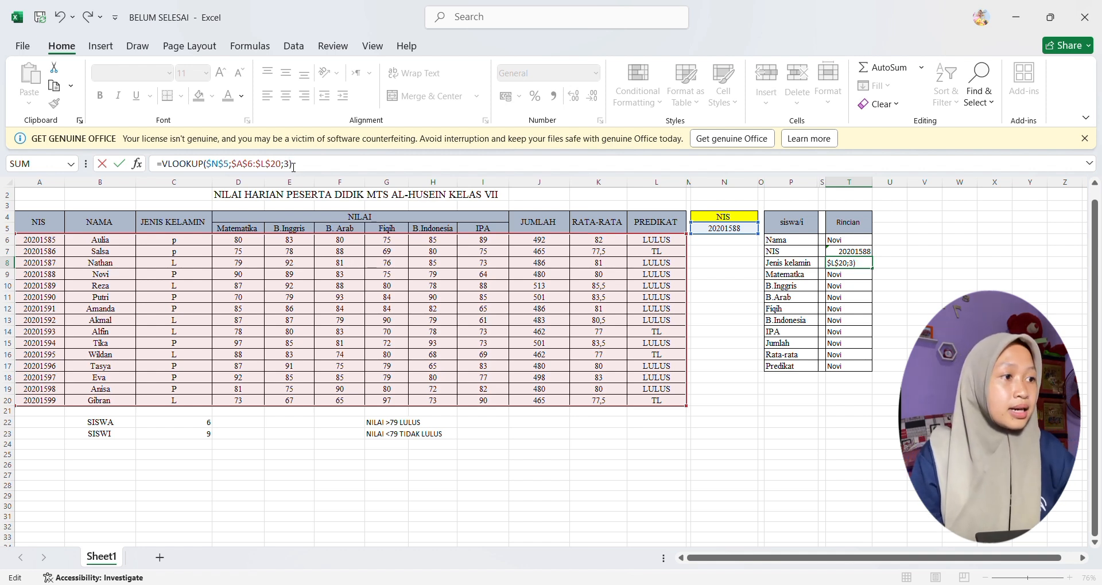
key(Return)
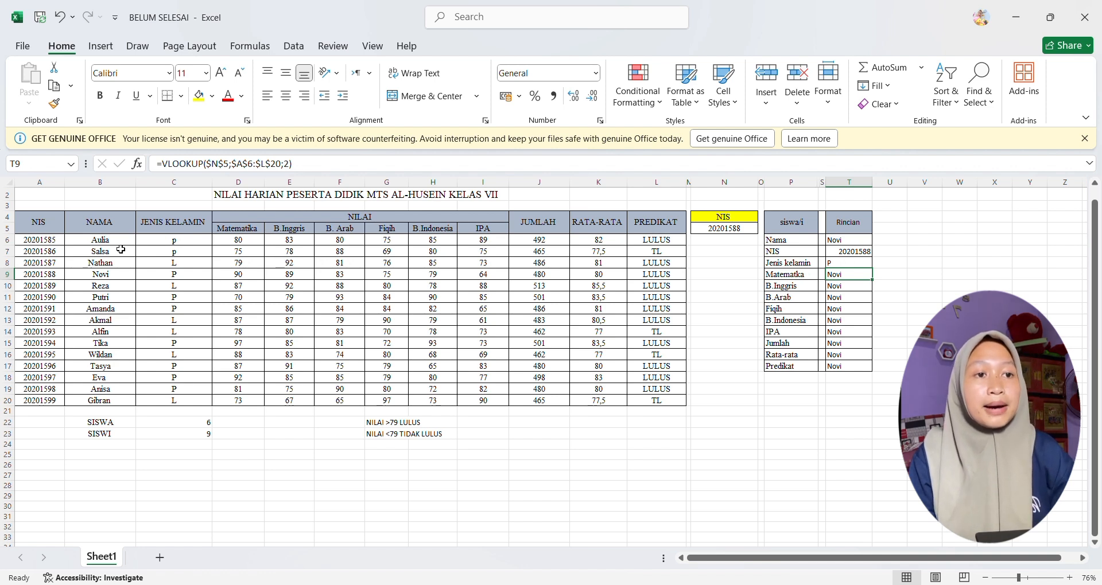
Step: Set the VLOOKUP column index to 4 for Matematika in T9 and to 5 for B.Inggris in T10
click(292, 171)
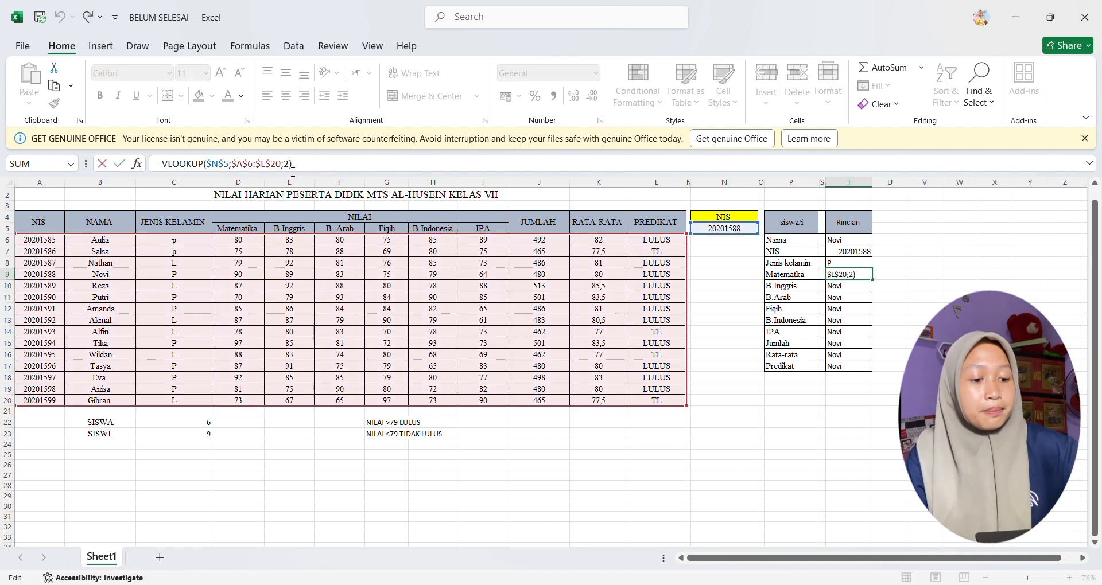
key(Left)
key(BackSpace)
text(4)
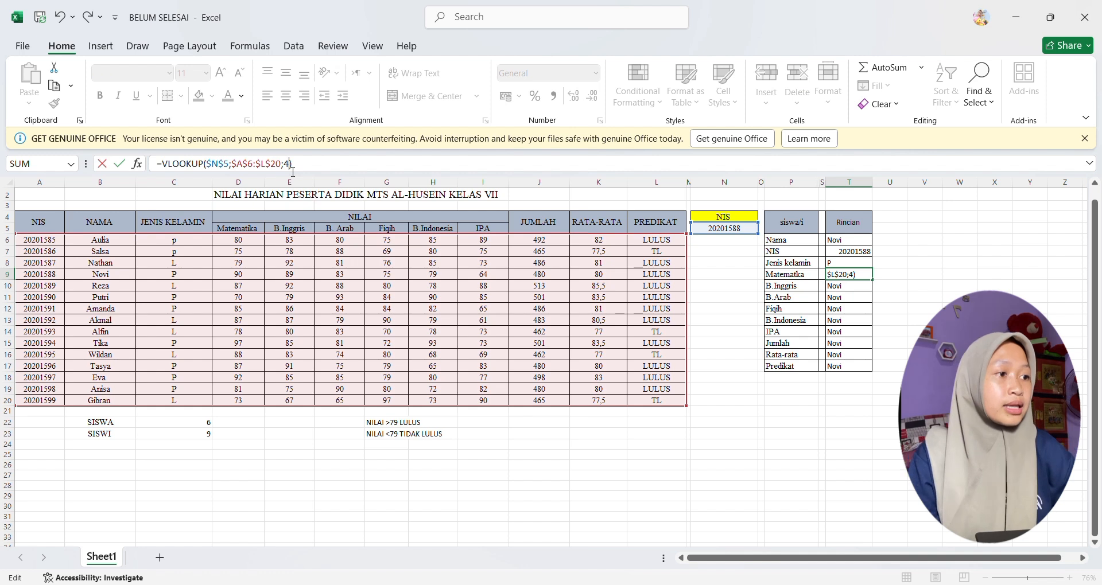
key(Return)
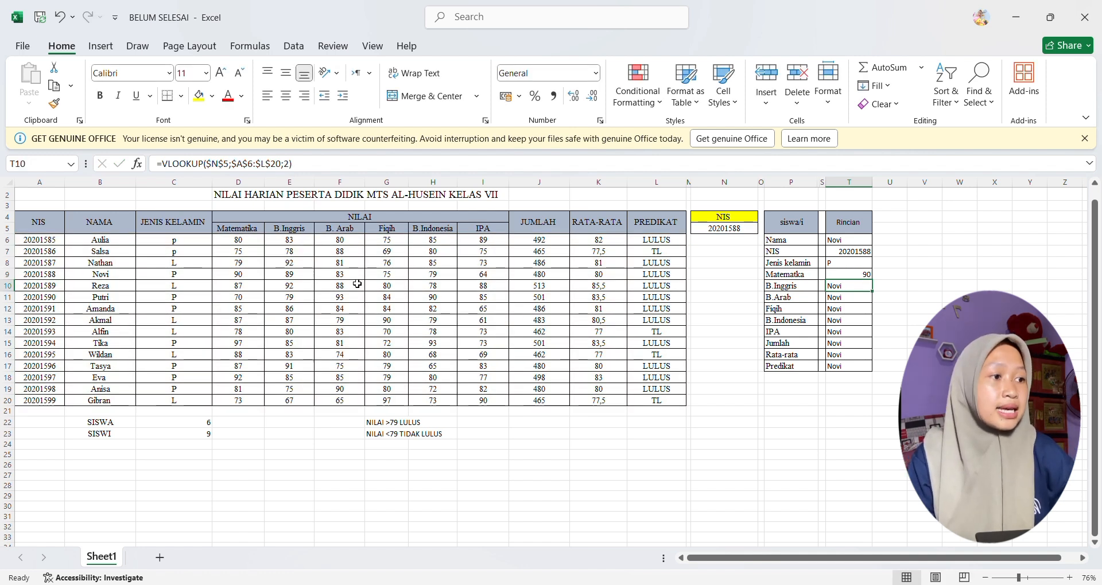
click(292, 167)
key(BackSpace)
text(5)
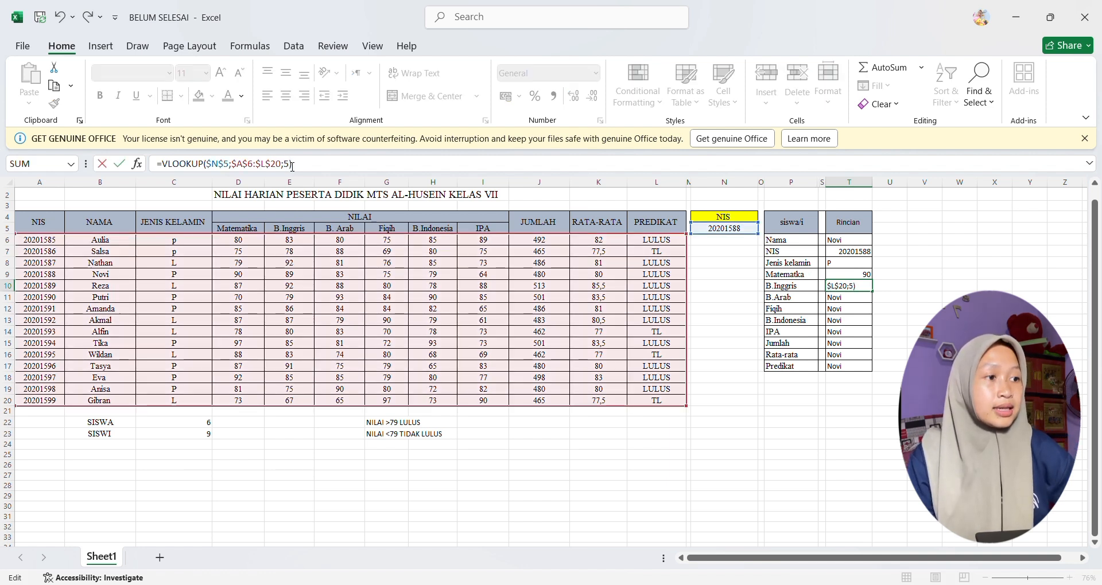
key(Return)
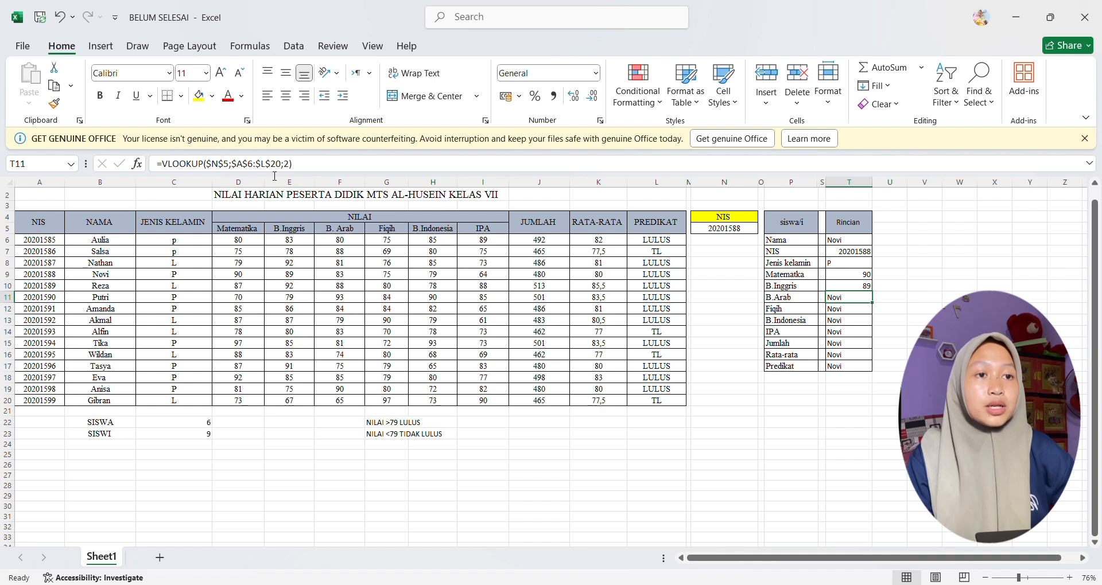
Step: Set the VLOOKUP column index to 6 for B.Arab in T11 and to 7 for Fiqih in T12
click(293, 172)
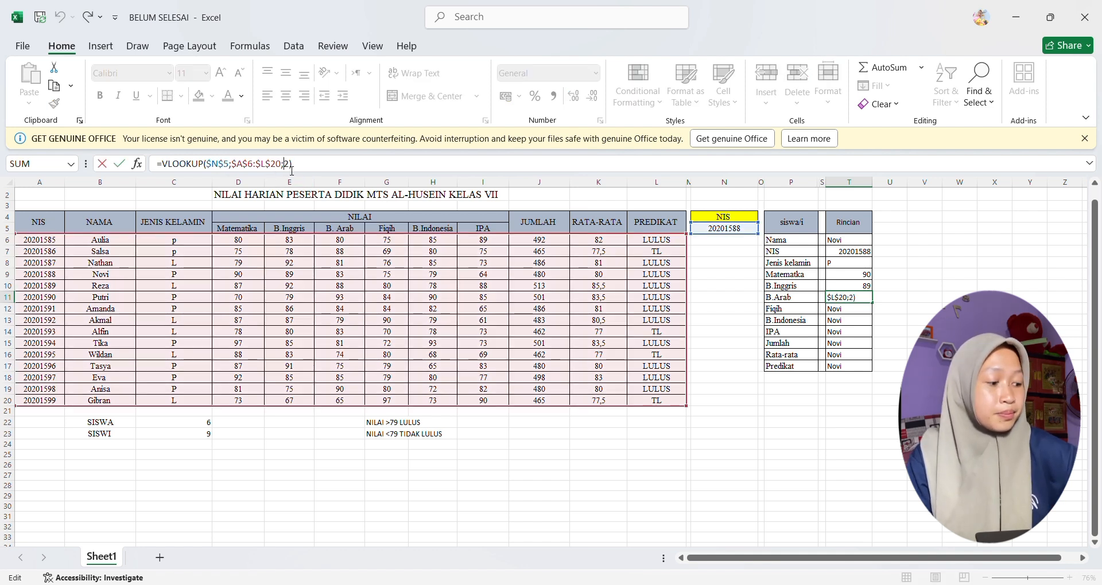
key(BackSpace)
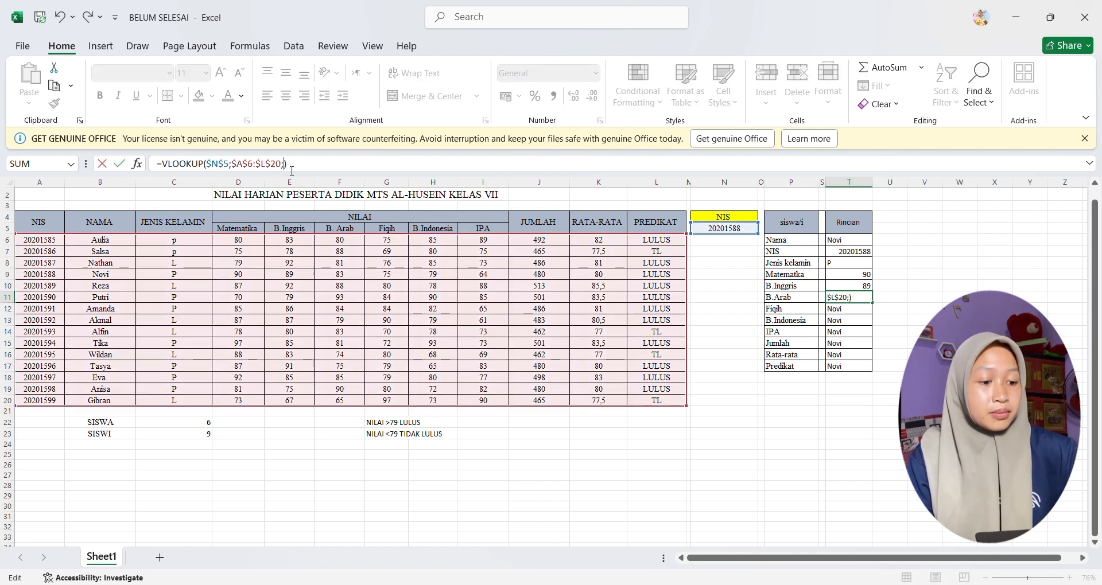
text(6)
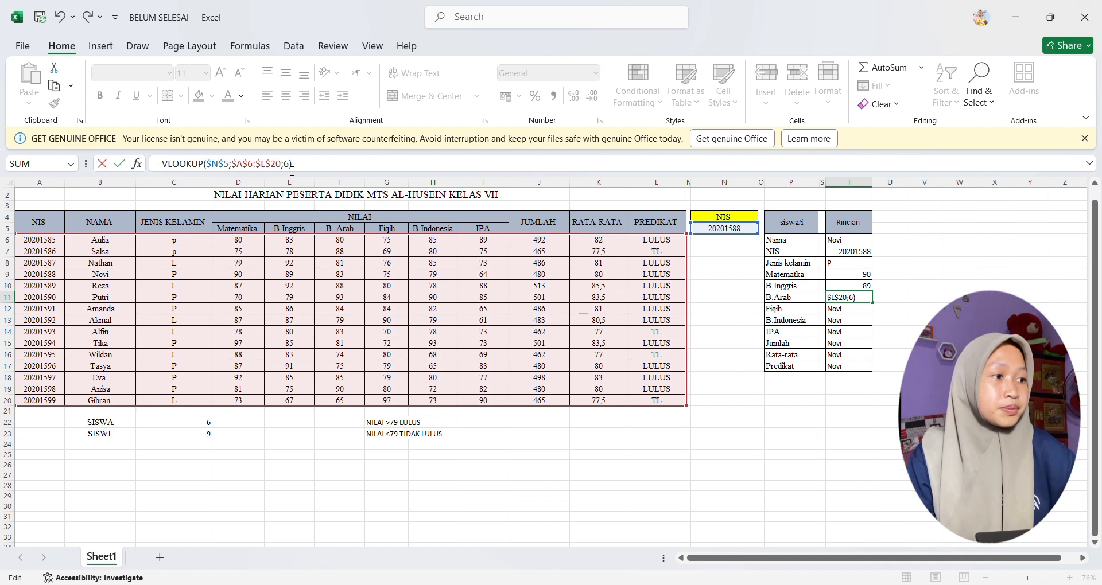
key(Return)
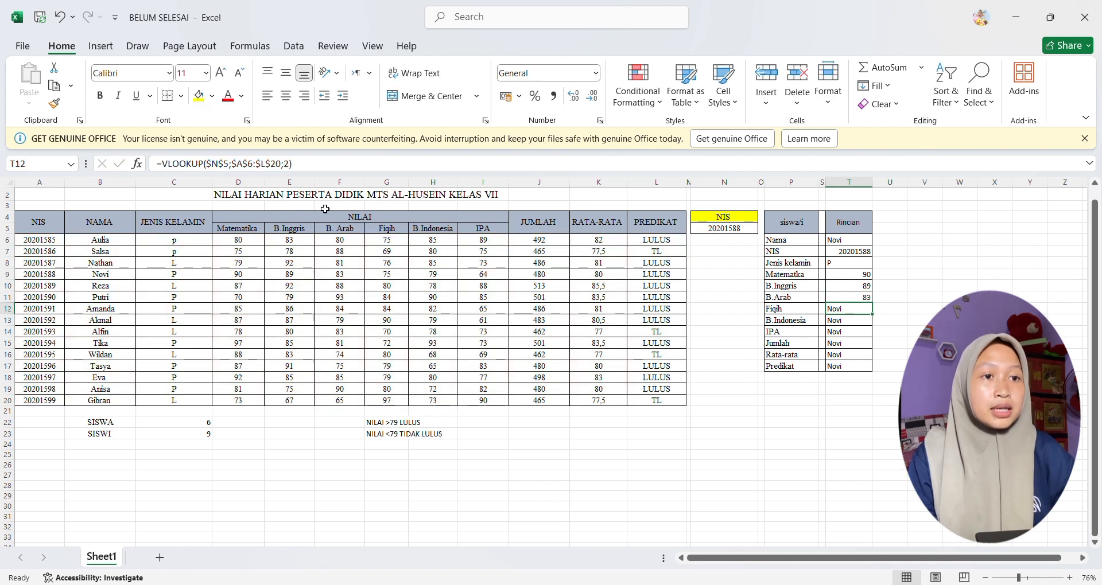
click(293, 172)
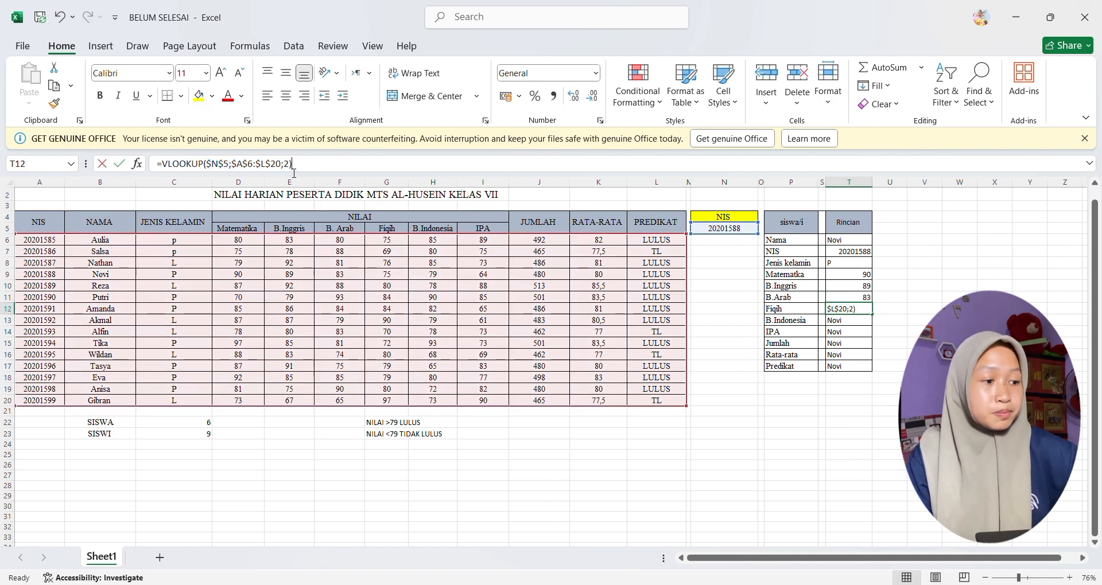
key(BackSpace)
text(7)
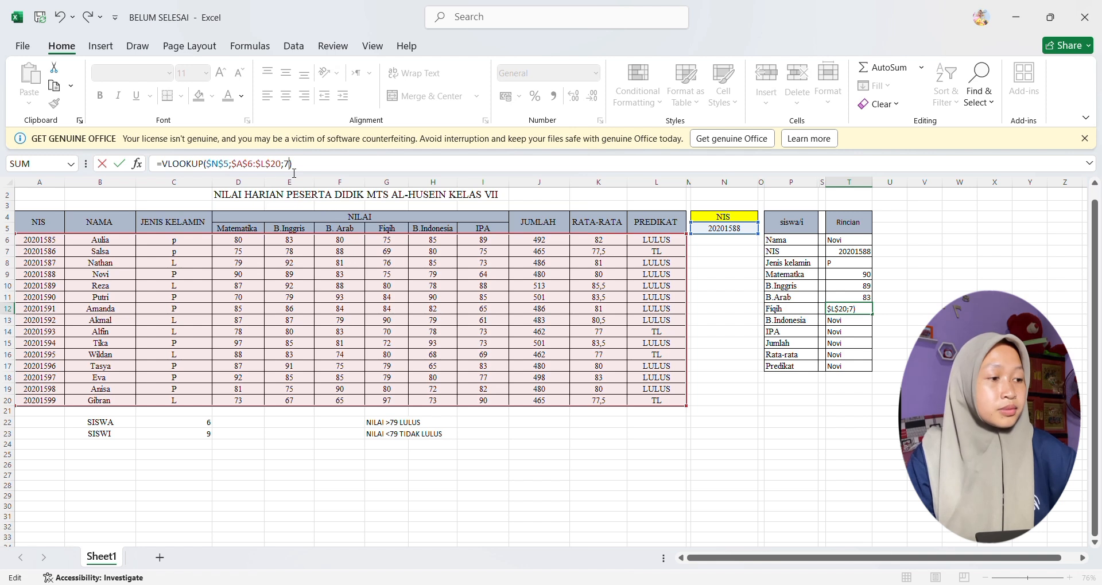
key(Return)
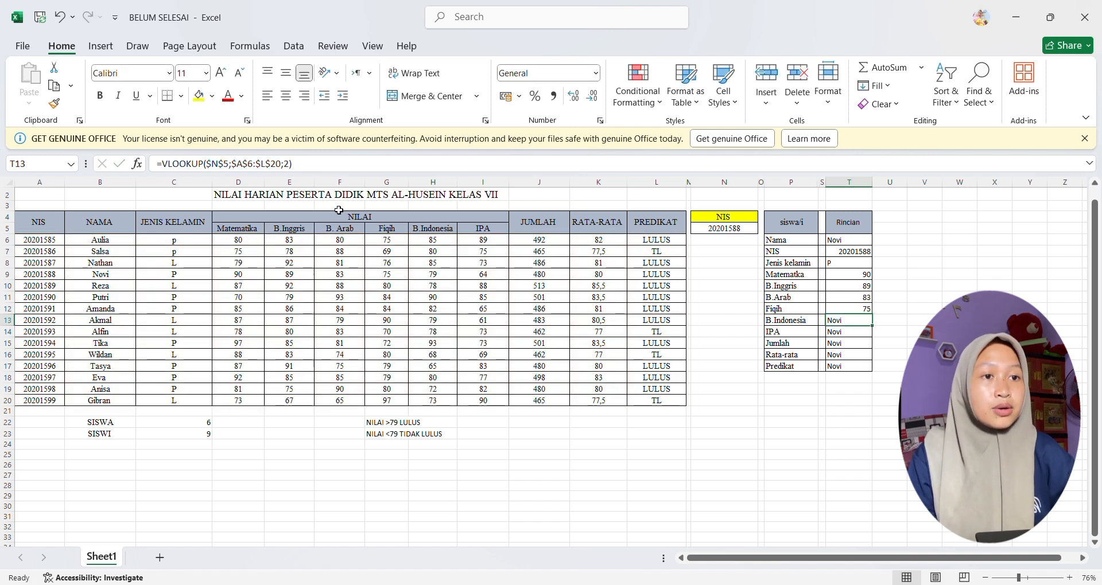
Step: Set the VLOOKUP column index to 8 for B.Indonesia in T13 and to 9 for IPA in T14
click(294, 167)
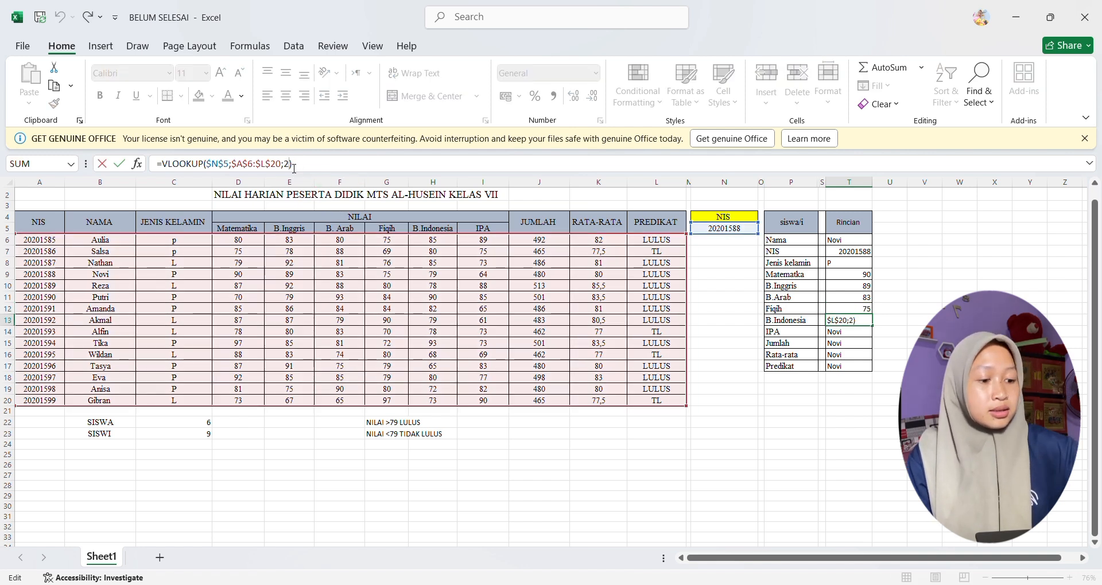
key(BackSpace)
text(8)
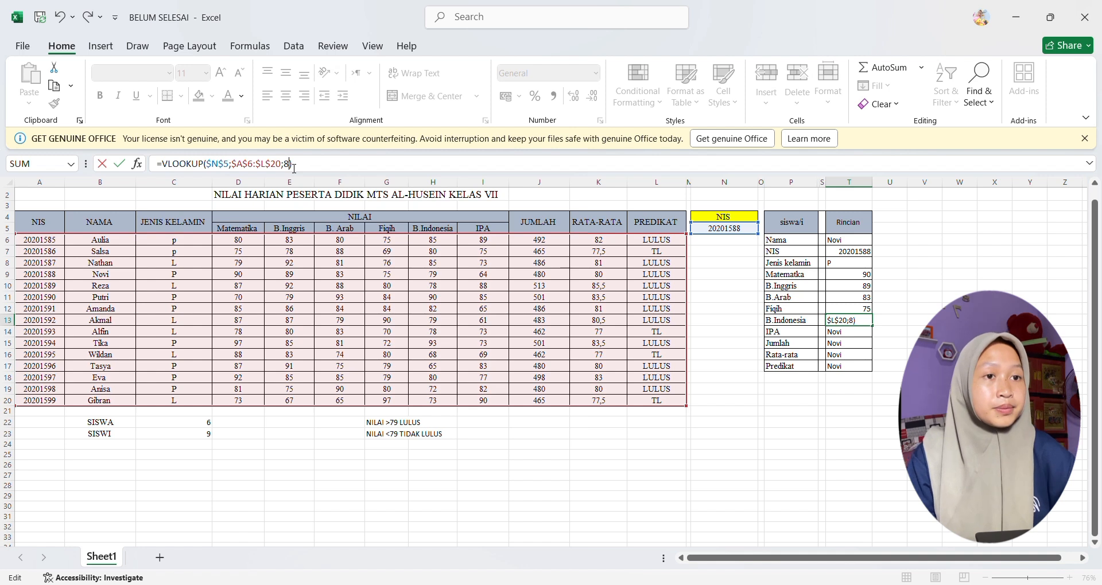
key(Return)
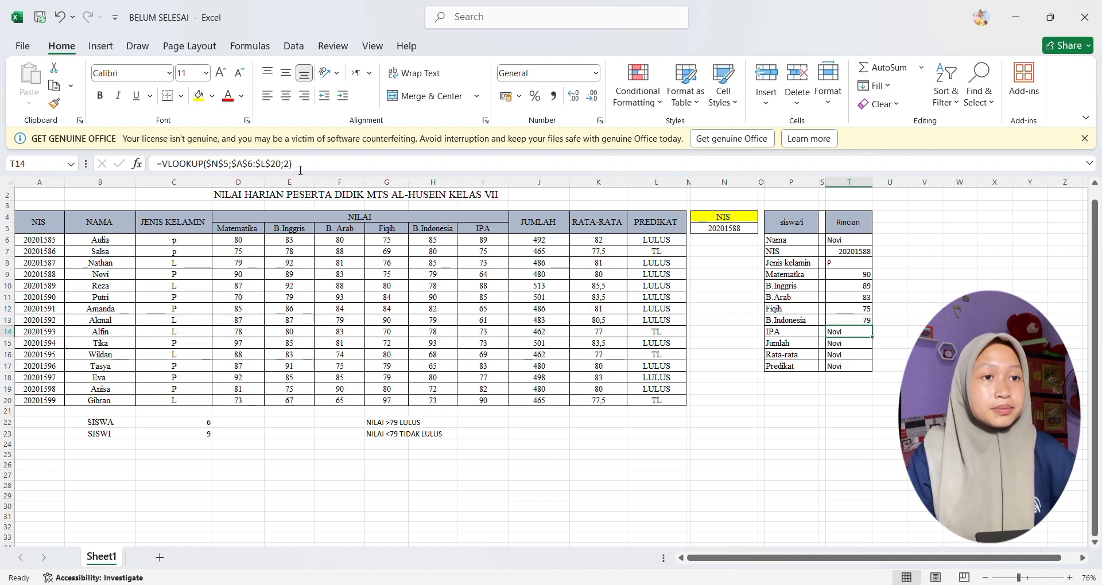
click(293, 168)
key(BackSpace)
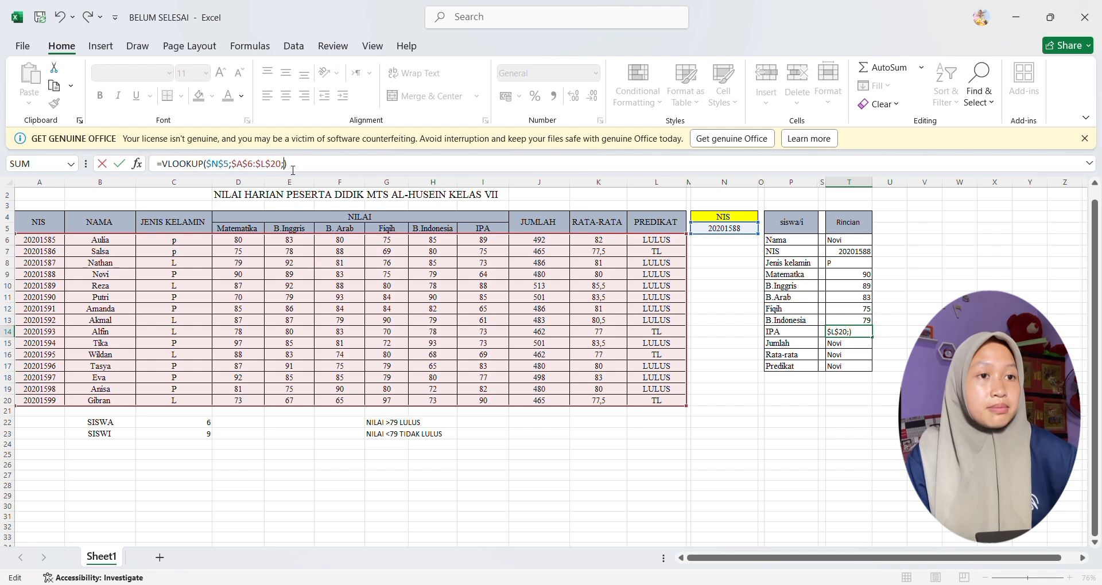
text(9)
key(Return)
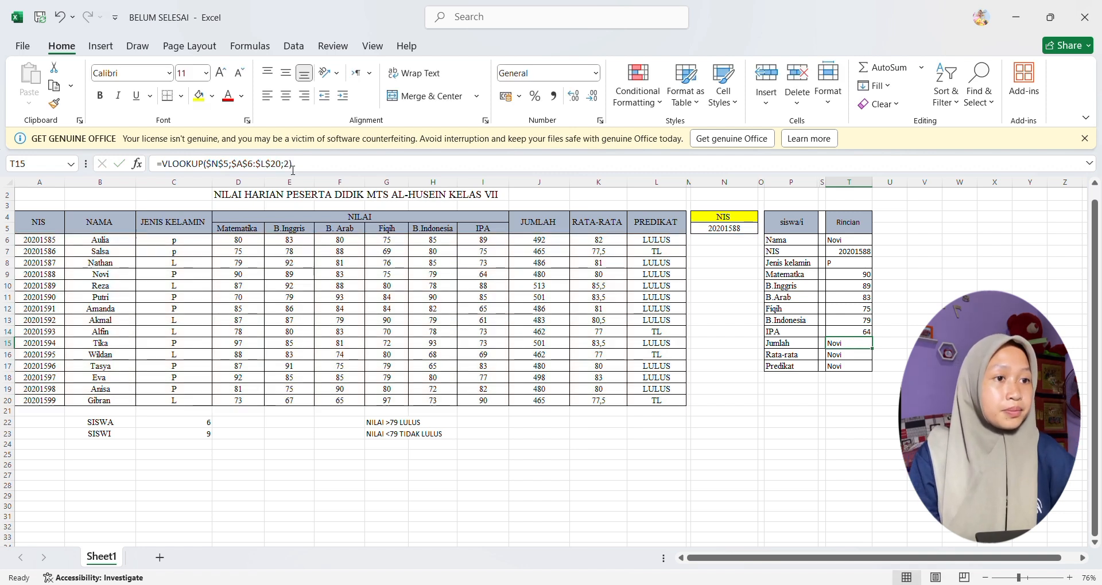
Step: Set the VLOOKUP column index to 10 for Jumlah in T15 and to 11 for Rata-rata in T16
click(293, 166)
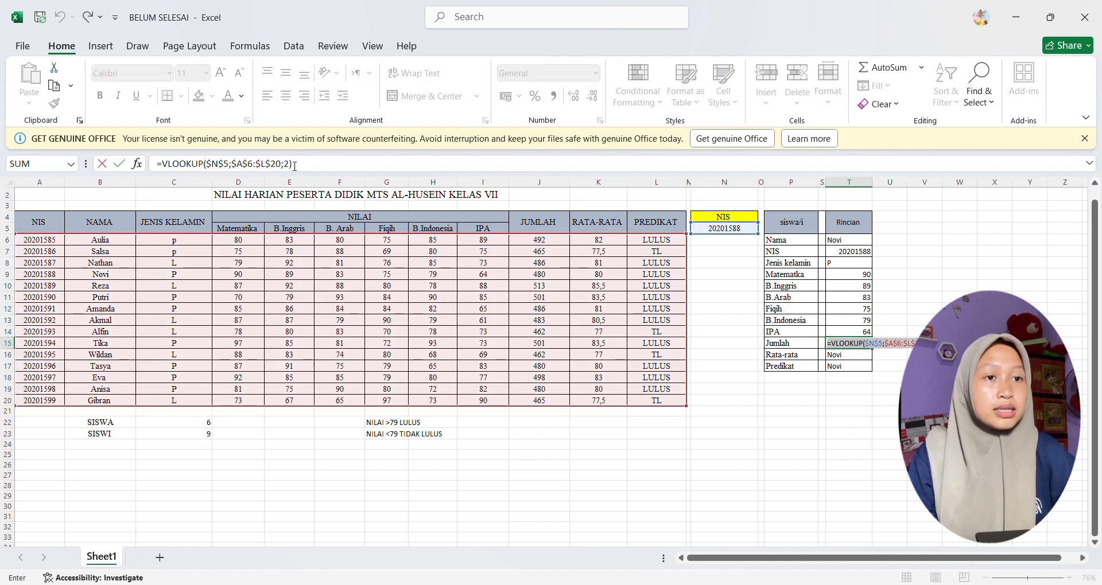
key(BackSpace)
text(1)
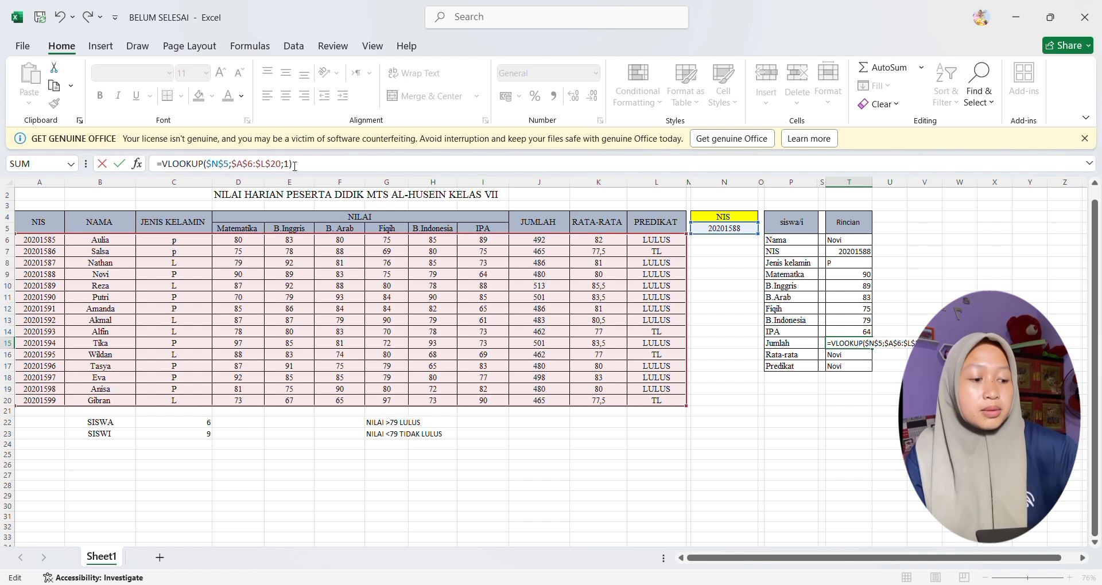
text(0)
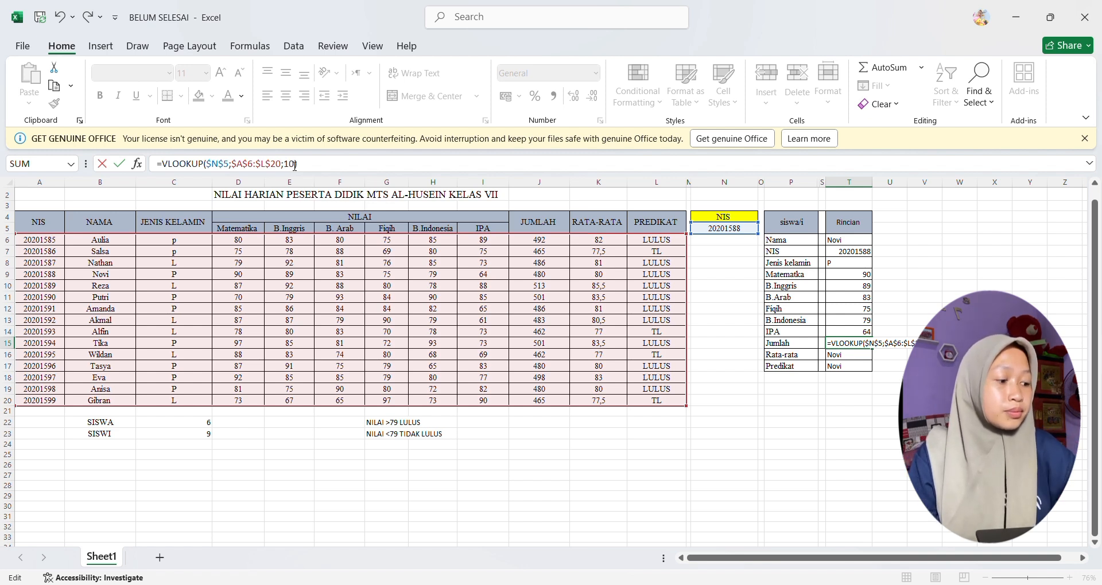
key(Return)
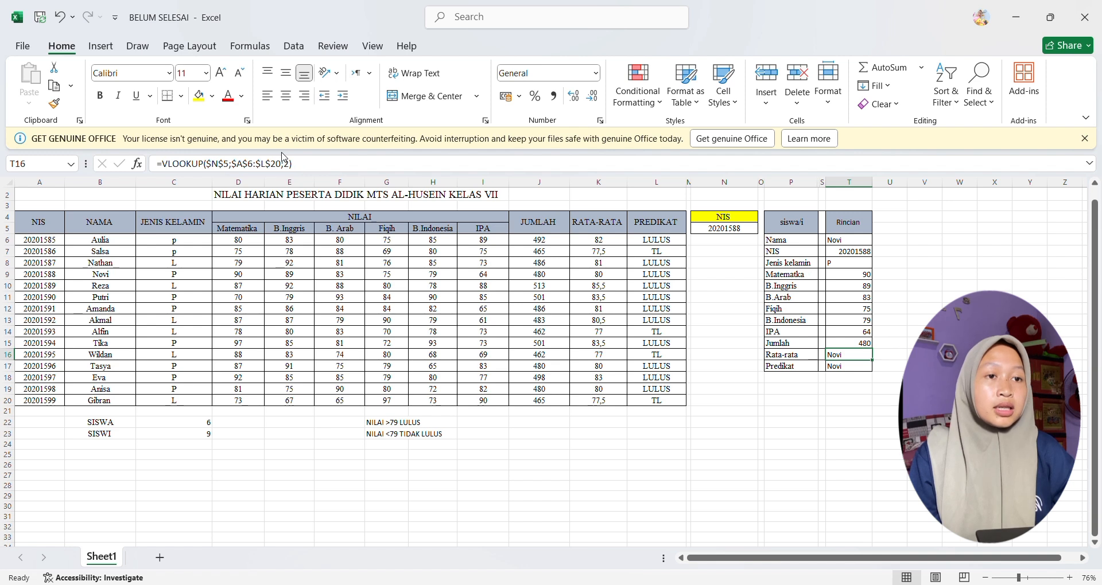
click(293, 166)
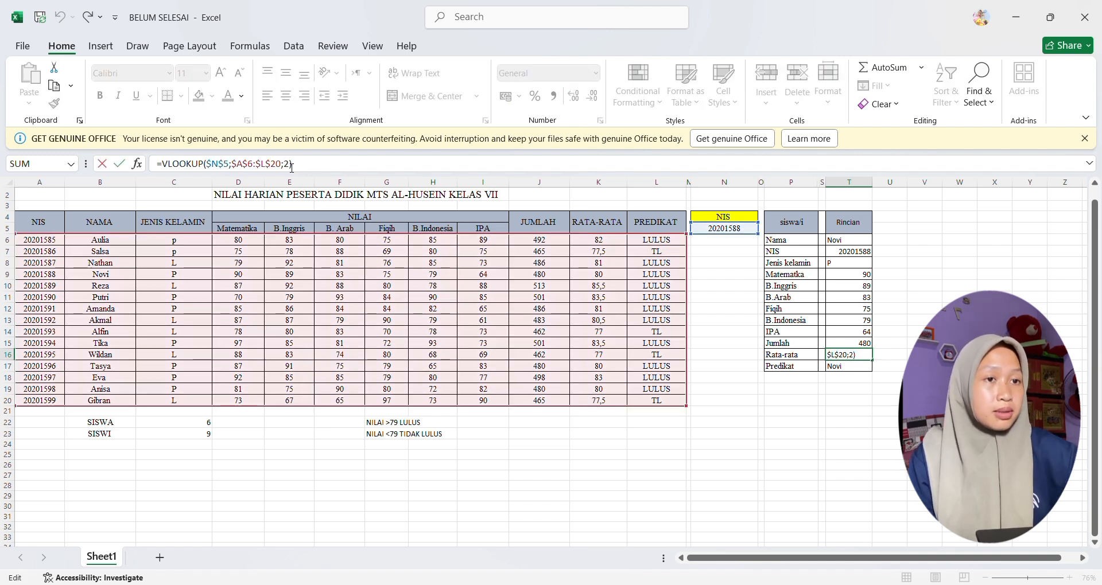
key(BackSpace)
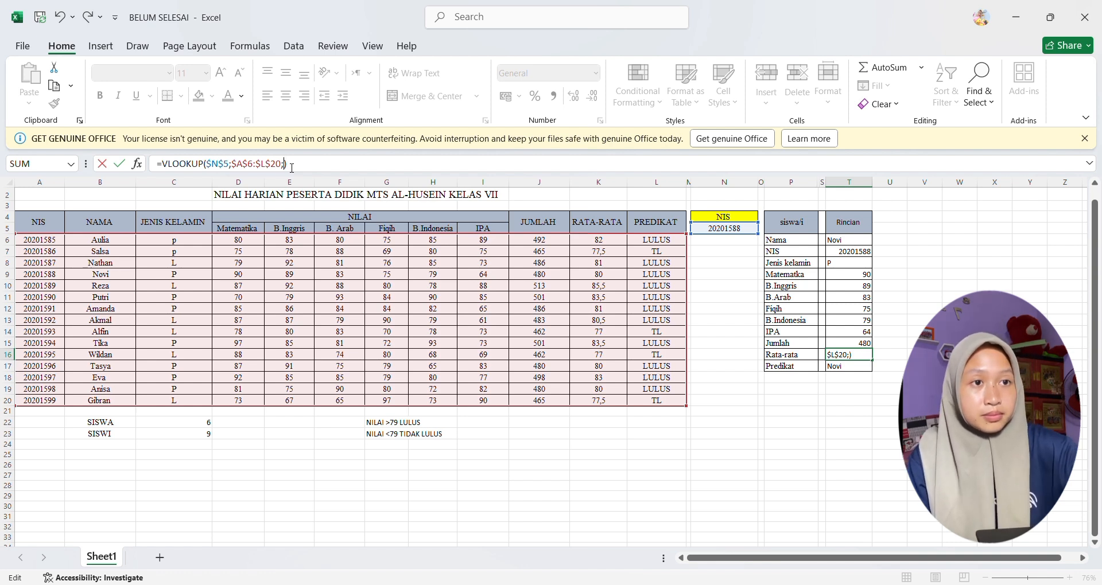
text(11)
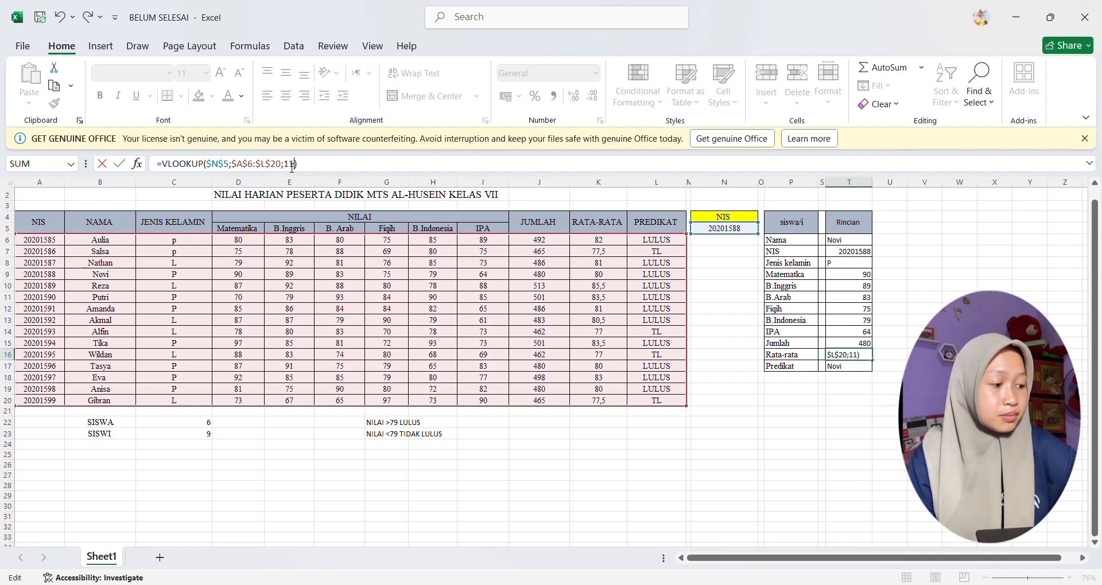
key(Return)
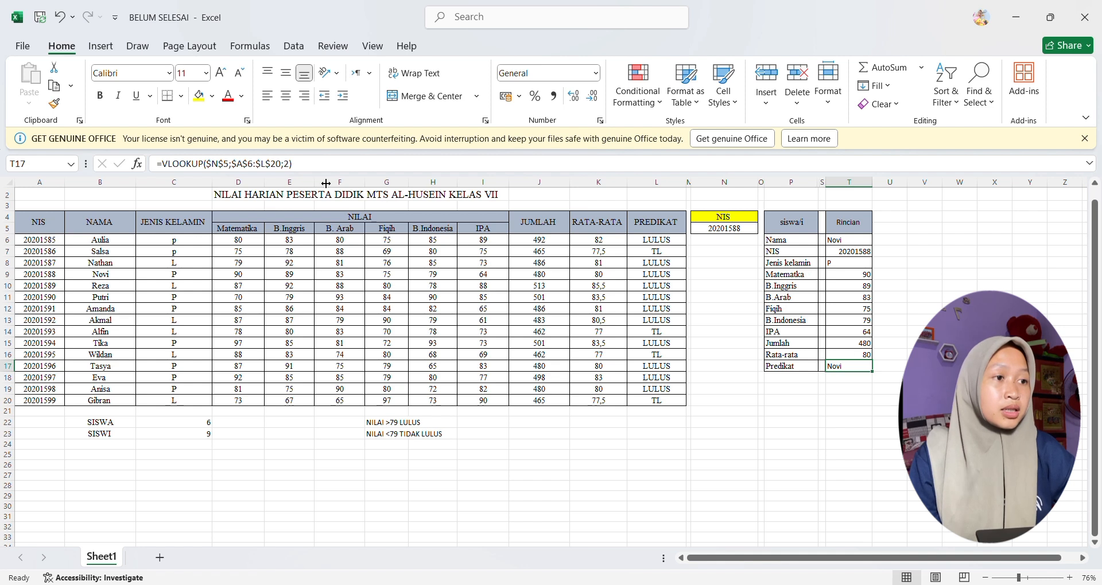
Step: Set the VLOOKUP column index to 12 for Predikat in T17
click(288, 170)
text(1)
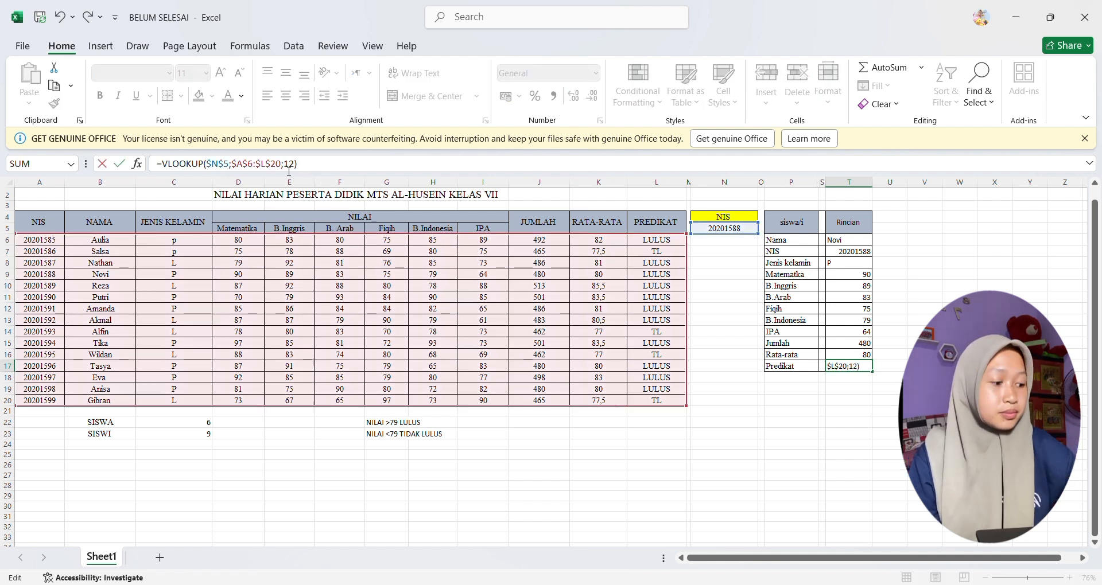
key(Return)
Step: Center the Rincian values in T6:T17 horizontally
drag(849, 239, 853, 378)
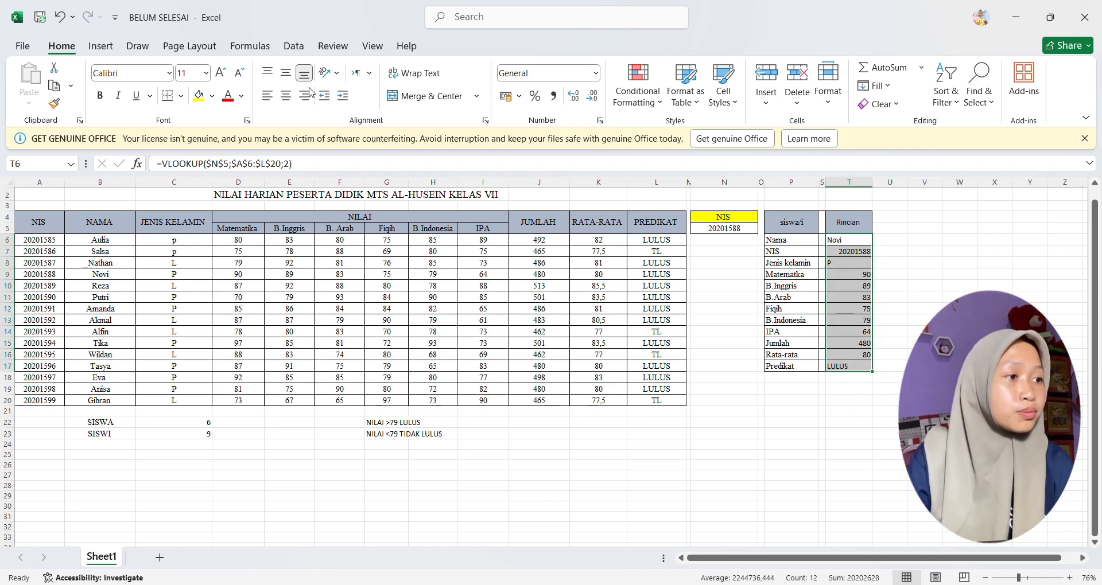
click(285, 96)
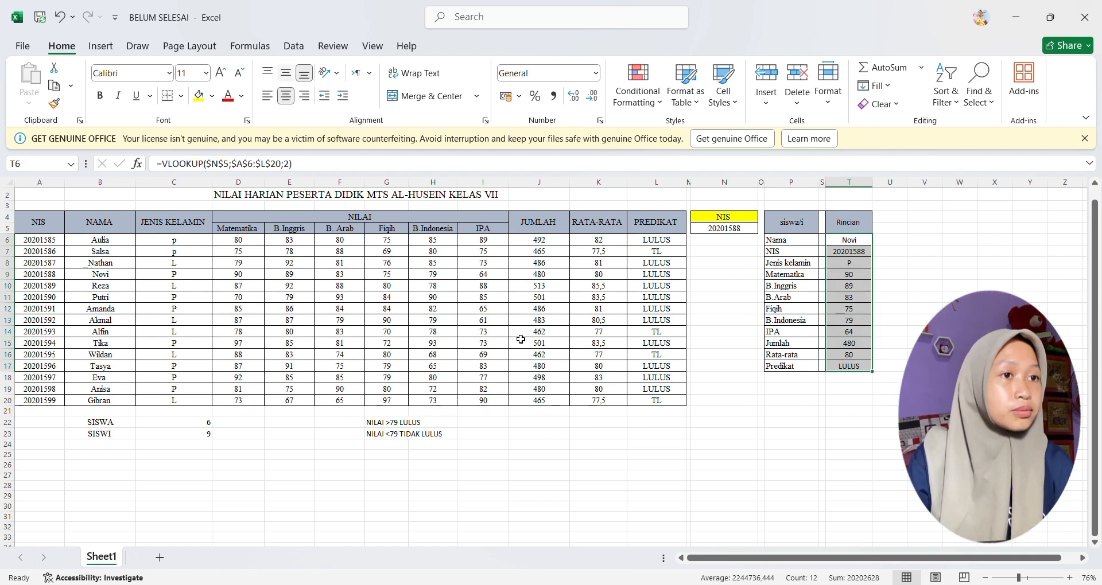
click(779, 469)
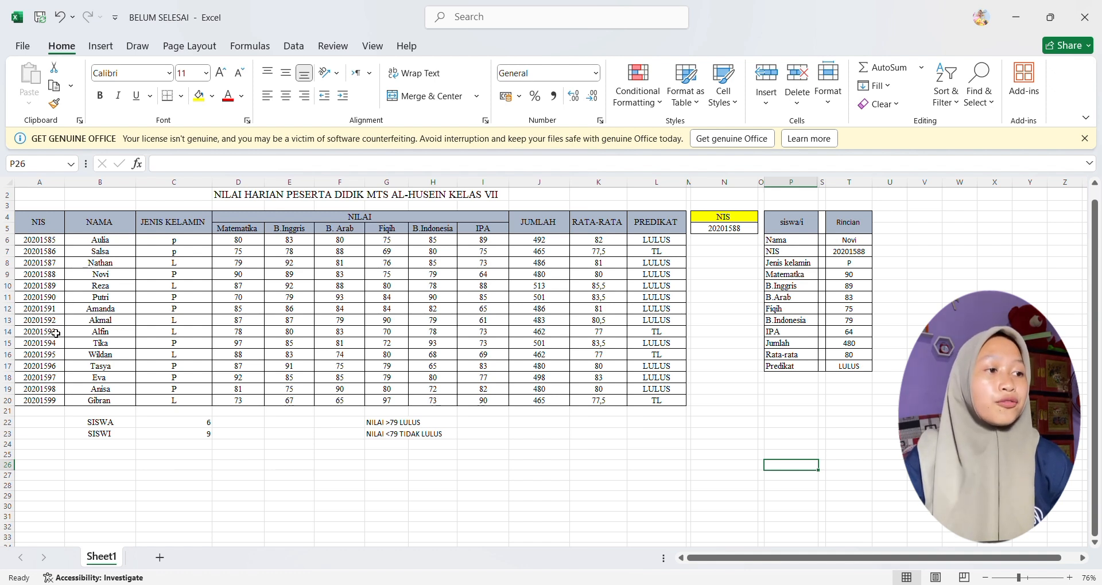
Step: Compare the student record in A9:L9 with the details in the Rincian column
drag(40, 279, 670, 282)
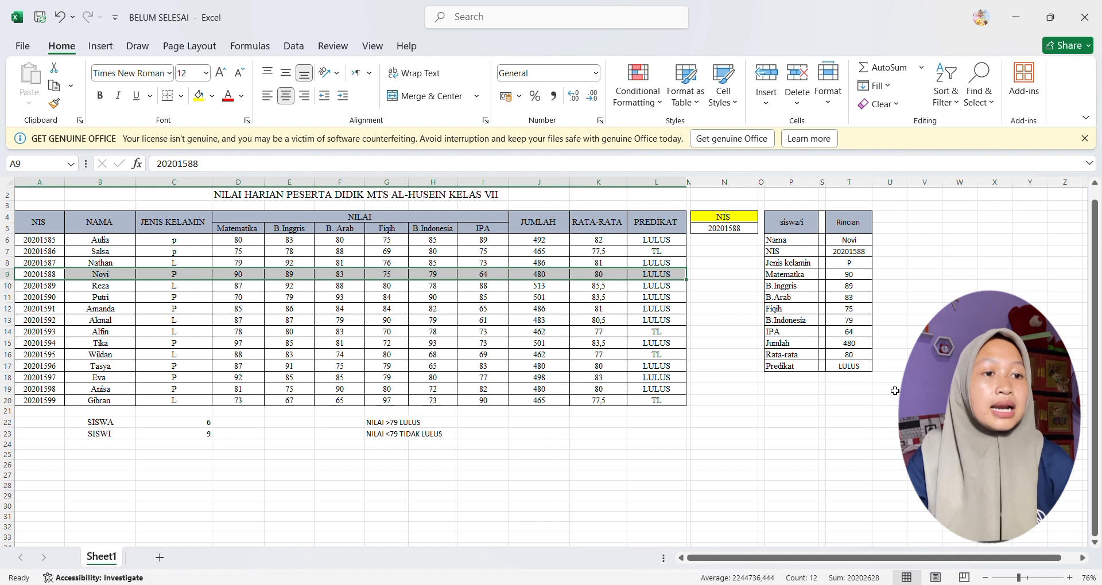
click(887, 436)
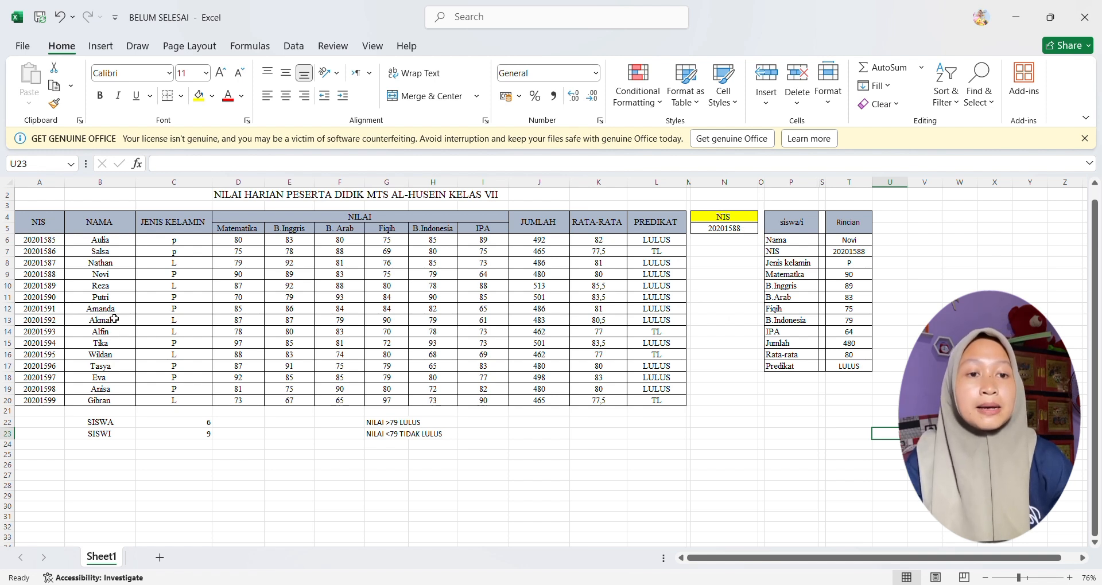
Step: Change the lookup NIS in N5 to the student number listed in A12 to test the details table
click(113, 313)
drag(89, 314, 61, 318)
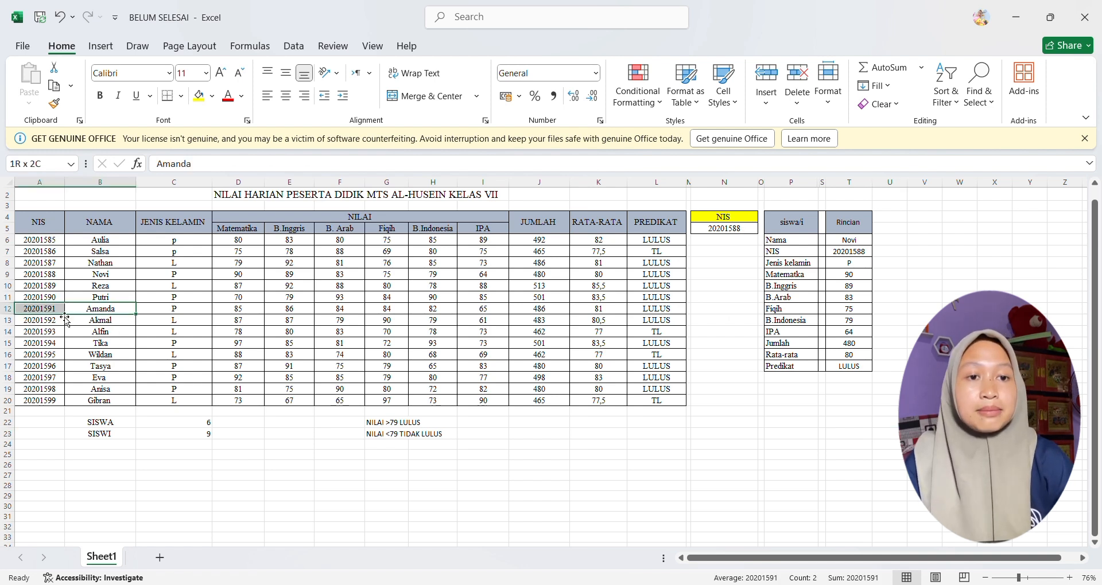
click(724, 228)
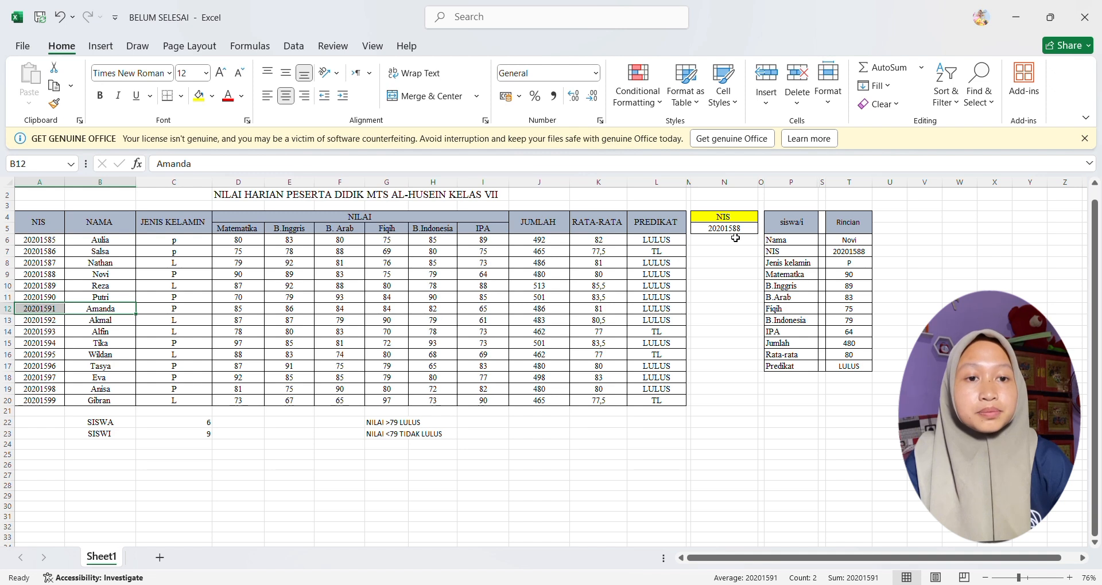
click(214, 166)
key(BackSpace)
key(BackSpace)
text(91)
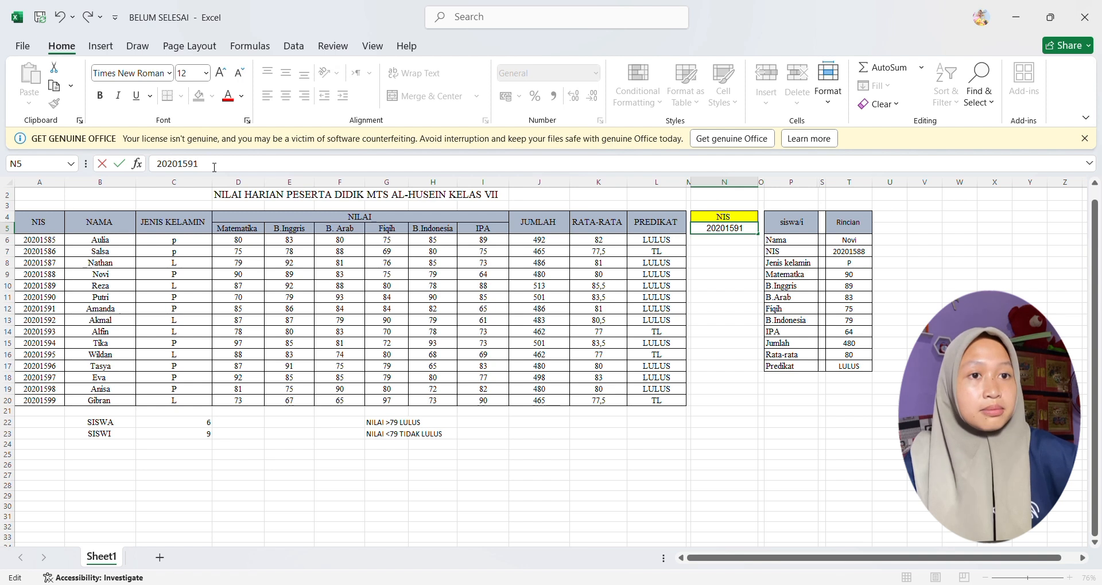
key(Return)
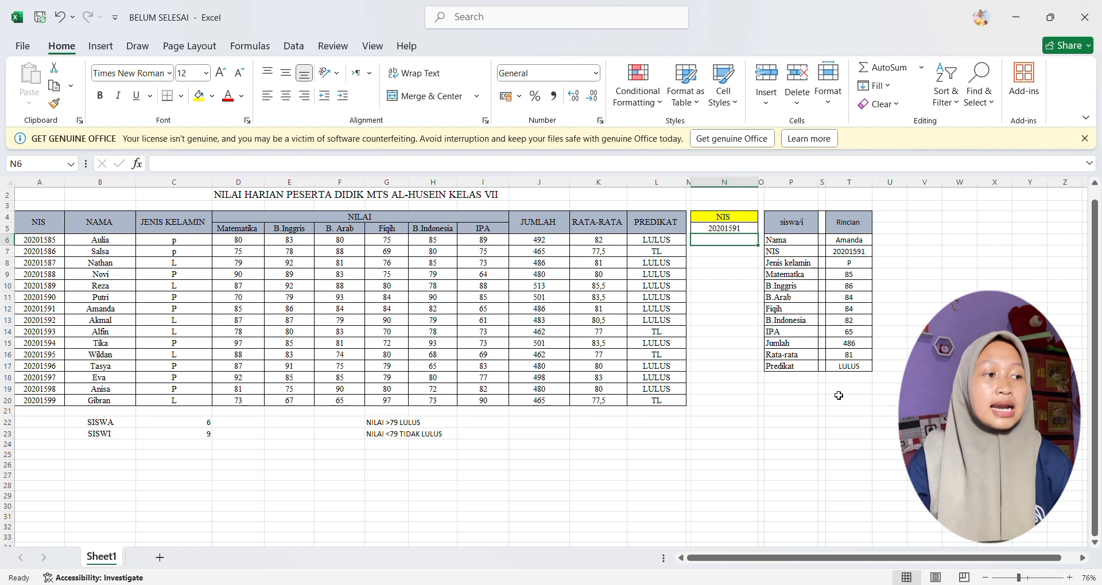
click(855, 434)
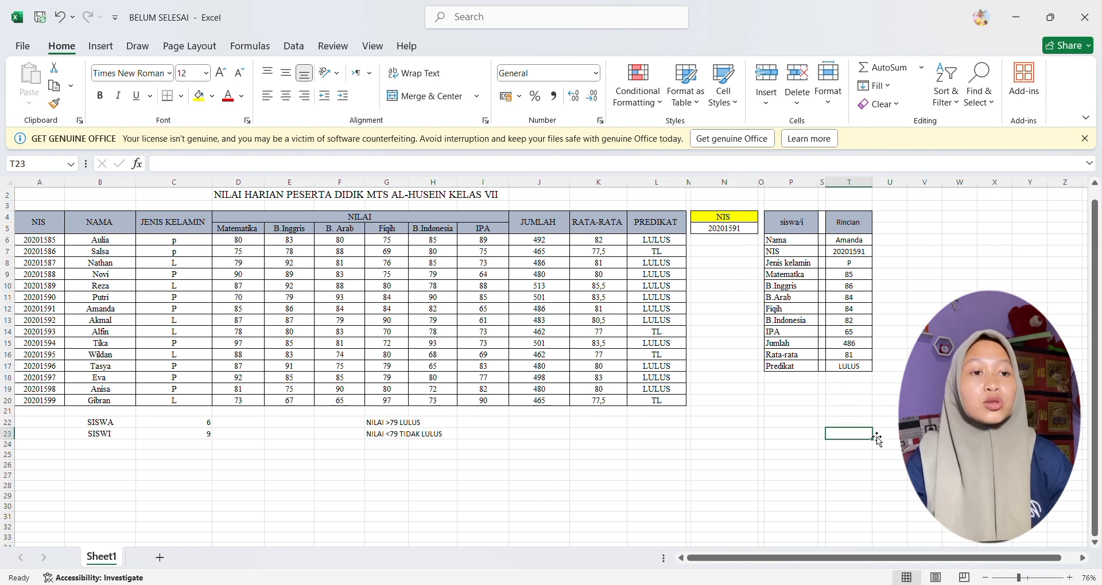
click(924, 401)
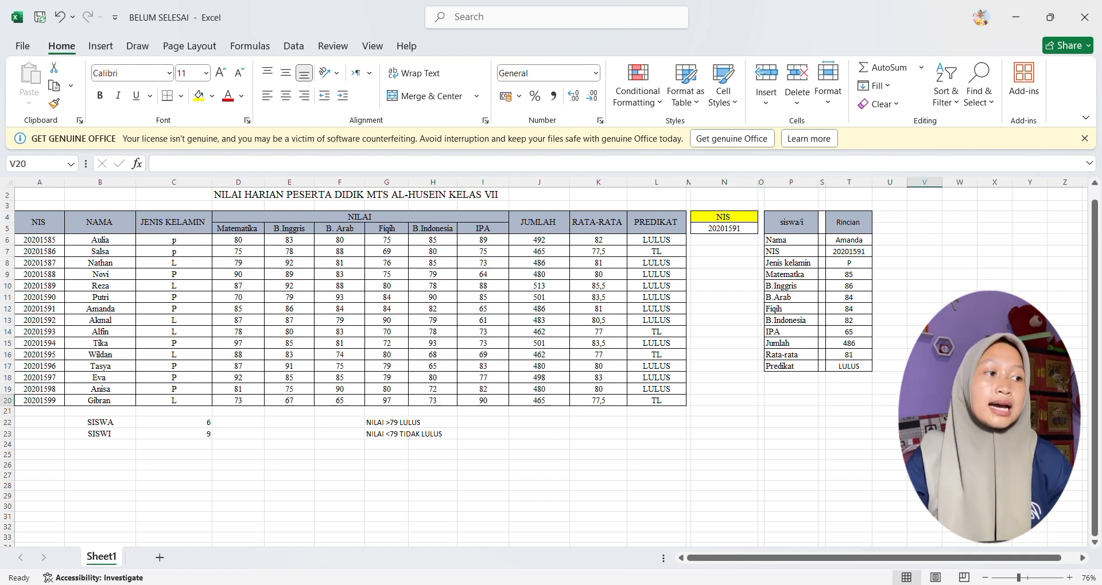